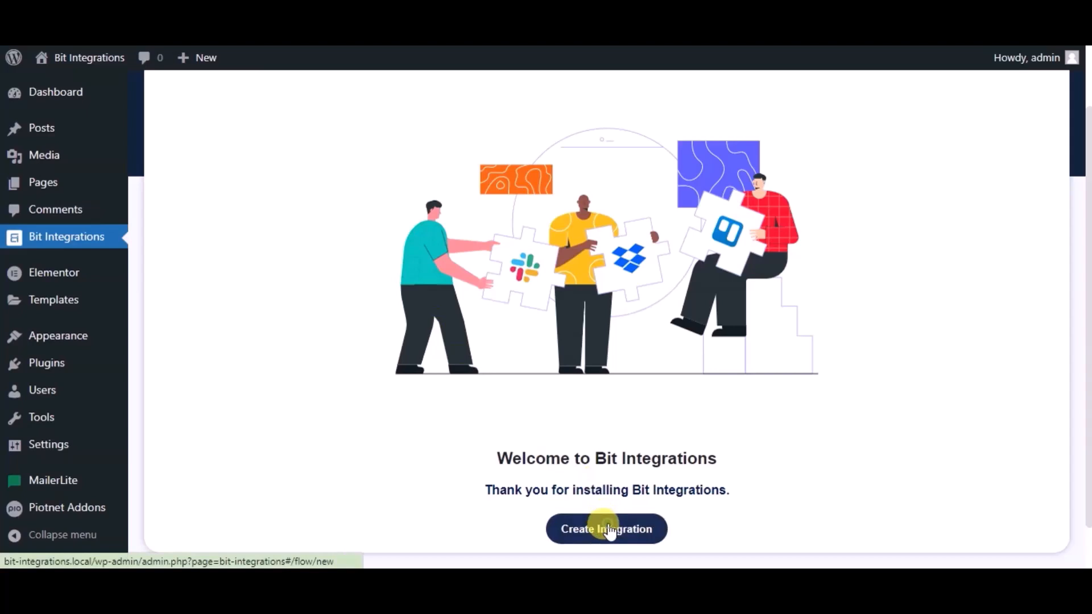
Create a new integration triggered by PiotnetAddonForm's Simple Contact Form.
left_click(610, 531)
type("pio")
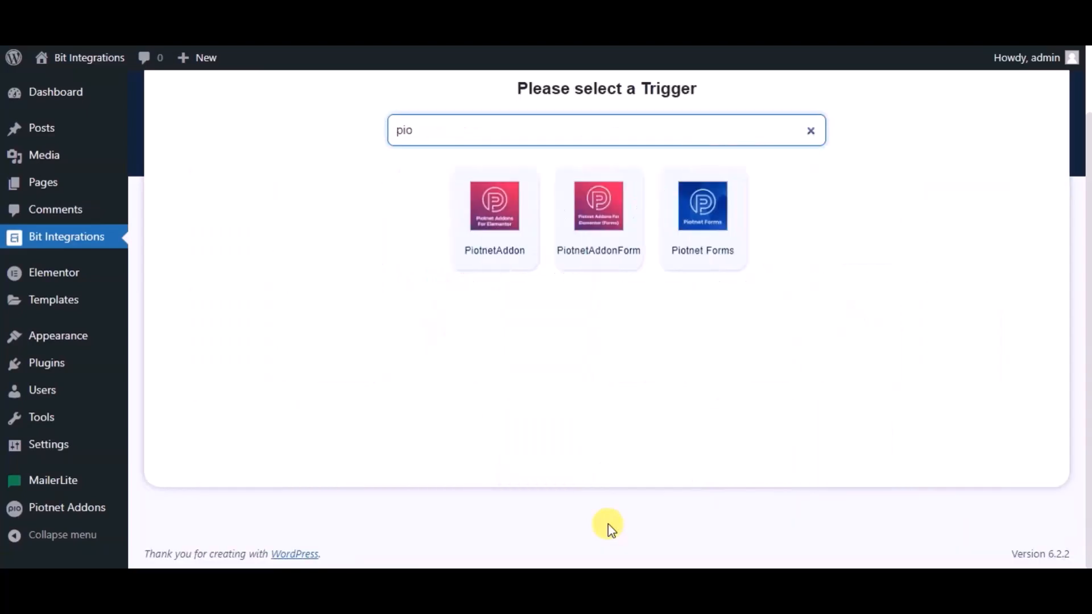
left_click(585, 236)
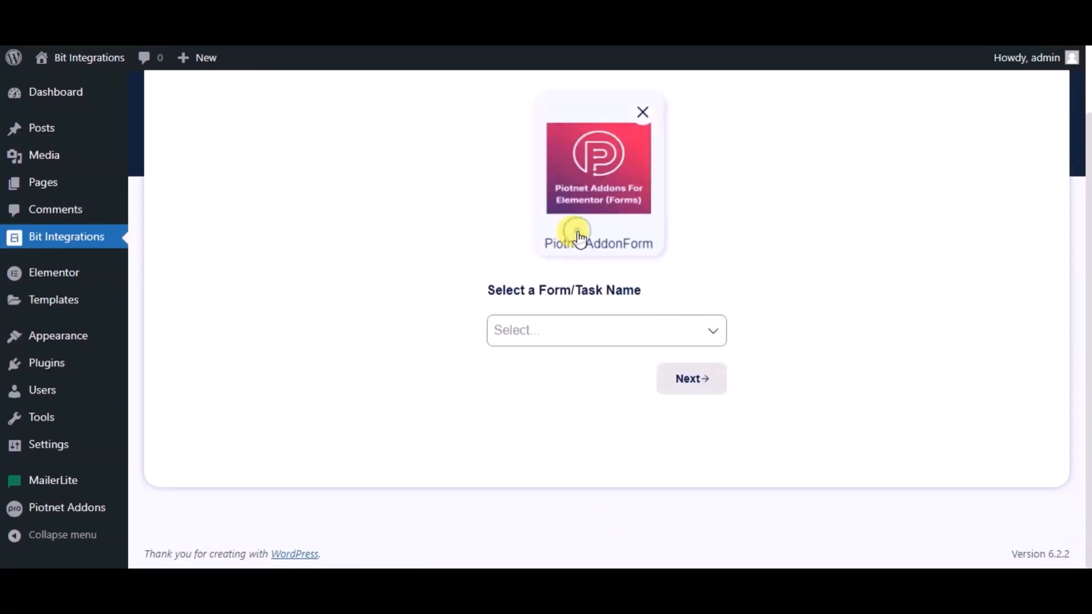
left_click(548, 338)
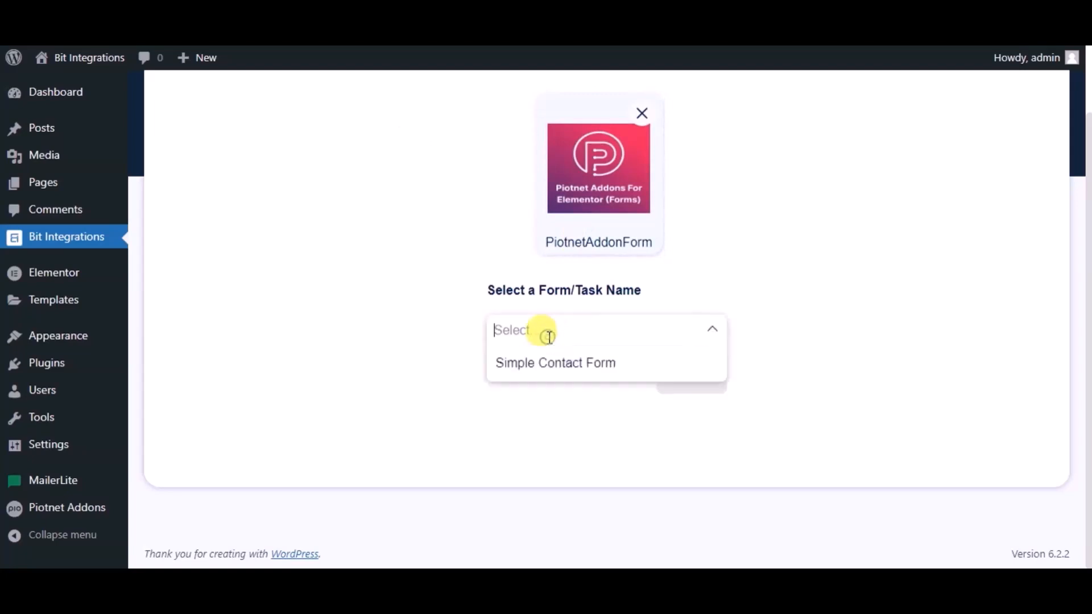
left_click(554, 365)
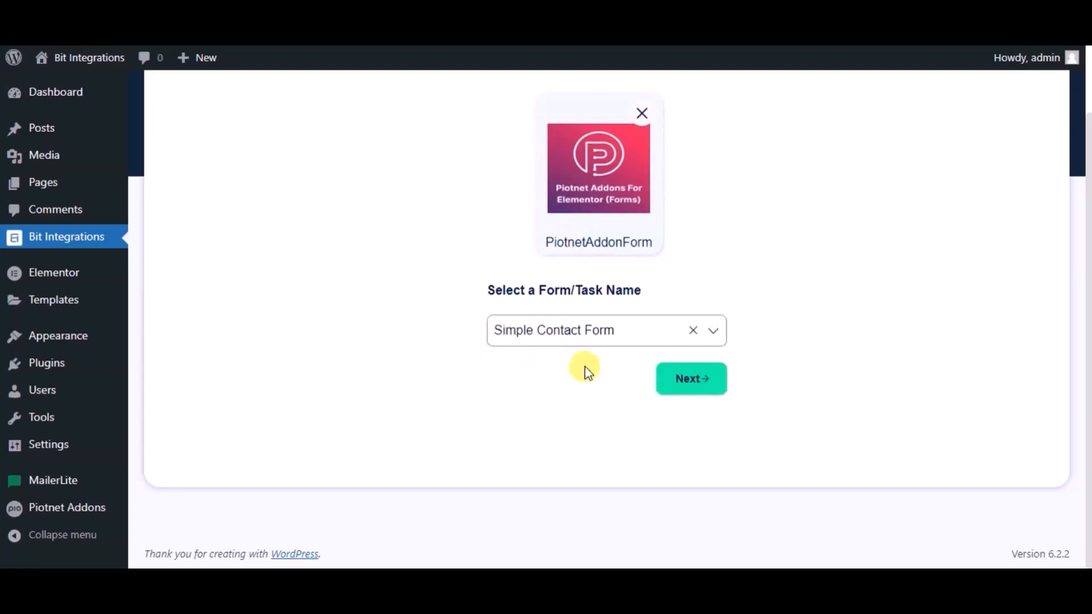
Choose Google Contacts as the action, then open the Google API Console from its credentials note.
left_click(675, 383)
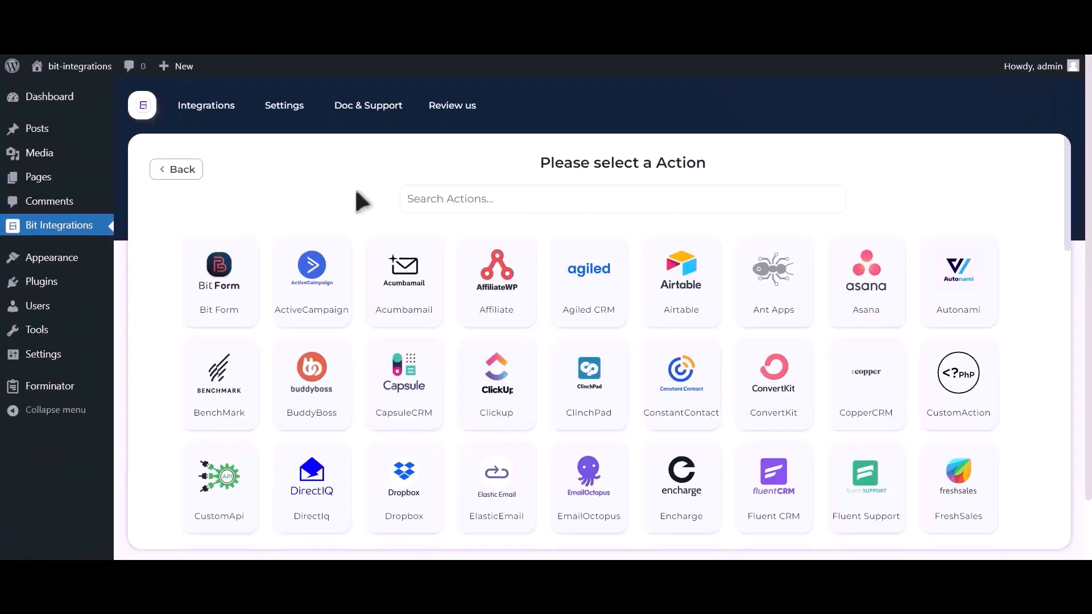
left_click(529, 197)
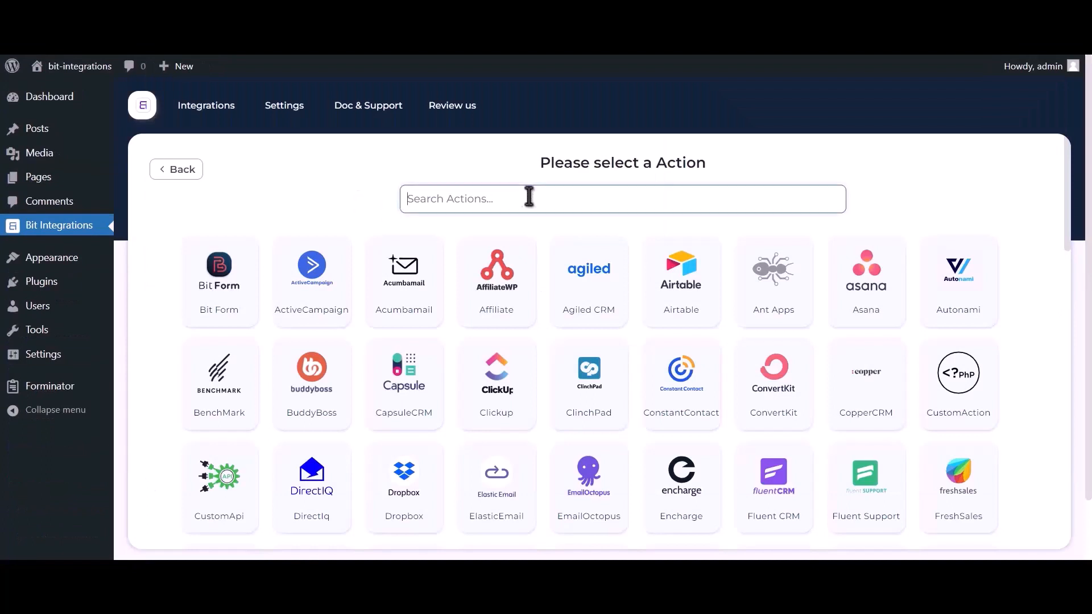
type("google co")
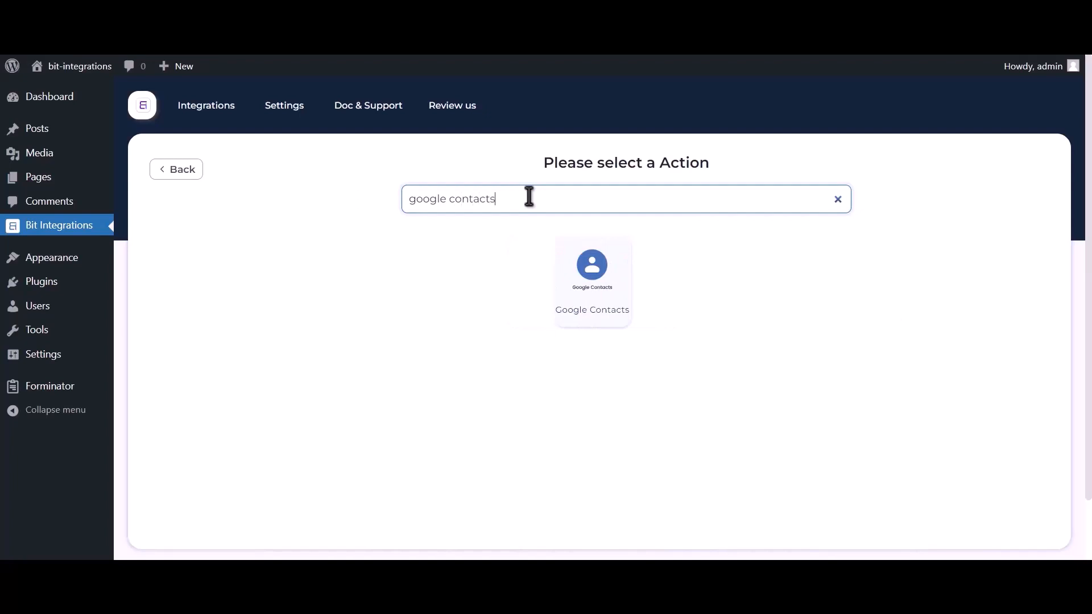
type("ntacts")
left_click(585, 295)
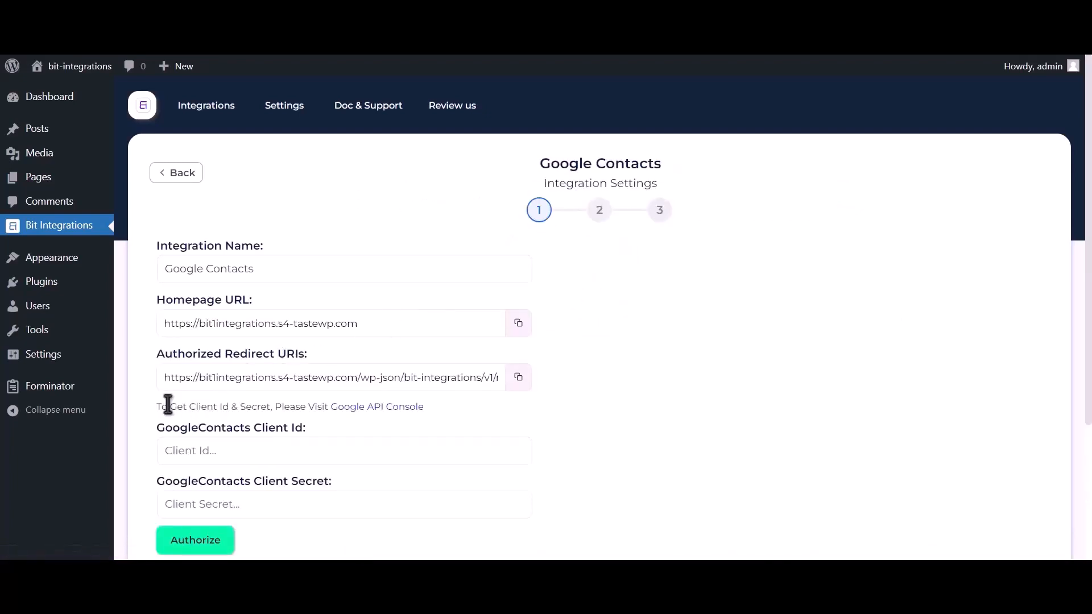
left_click_drag(156, 406, 330, 407)
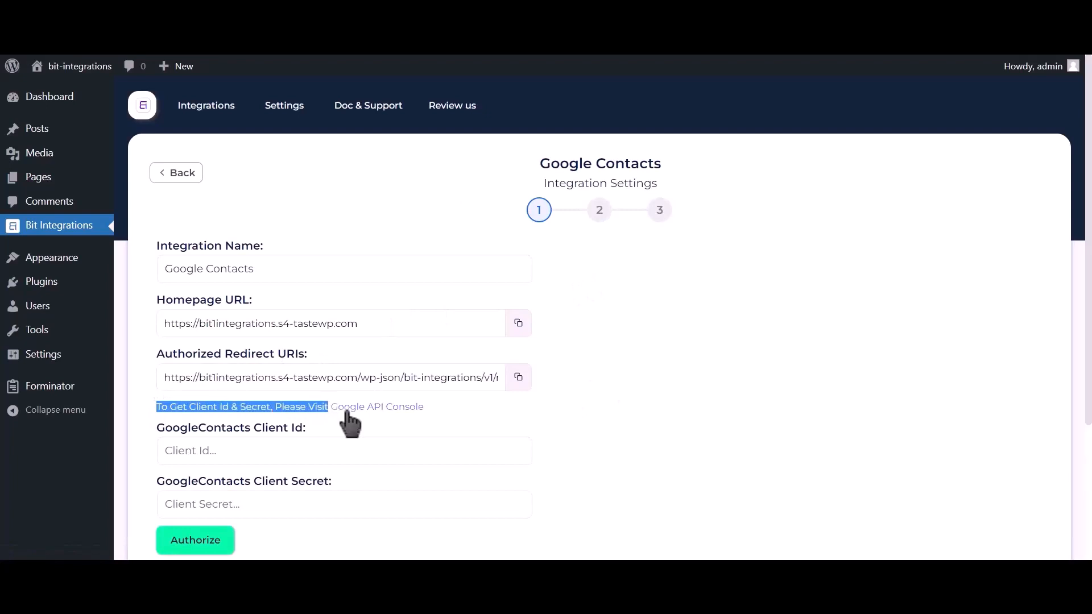
left_click(385, 407)
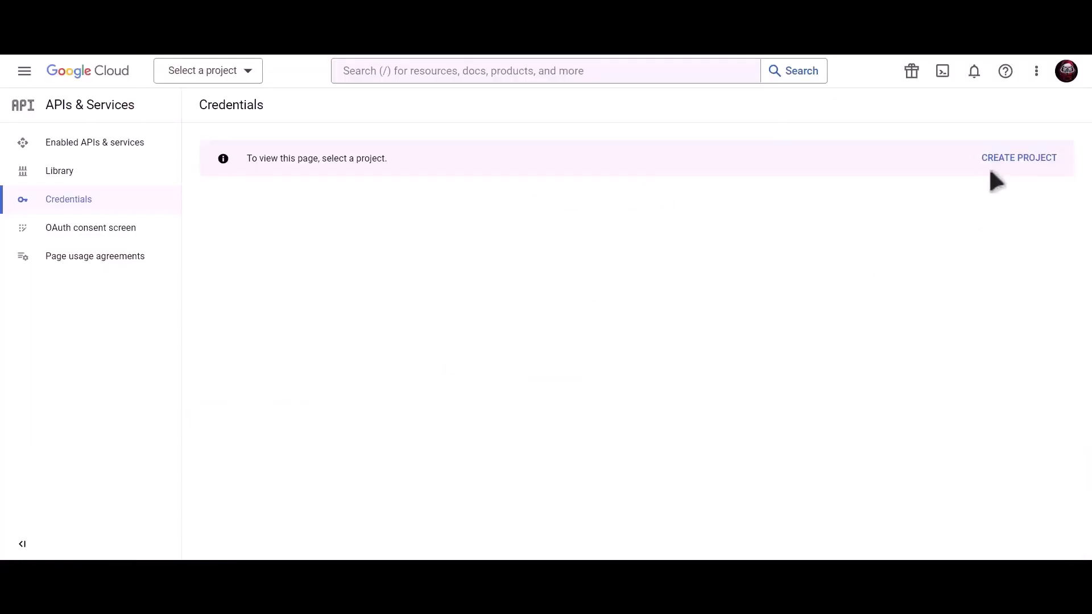
Create a new Google Cloud project named 'Bit Integrations'.
left_click(1022, 161)
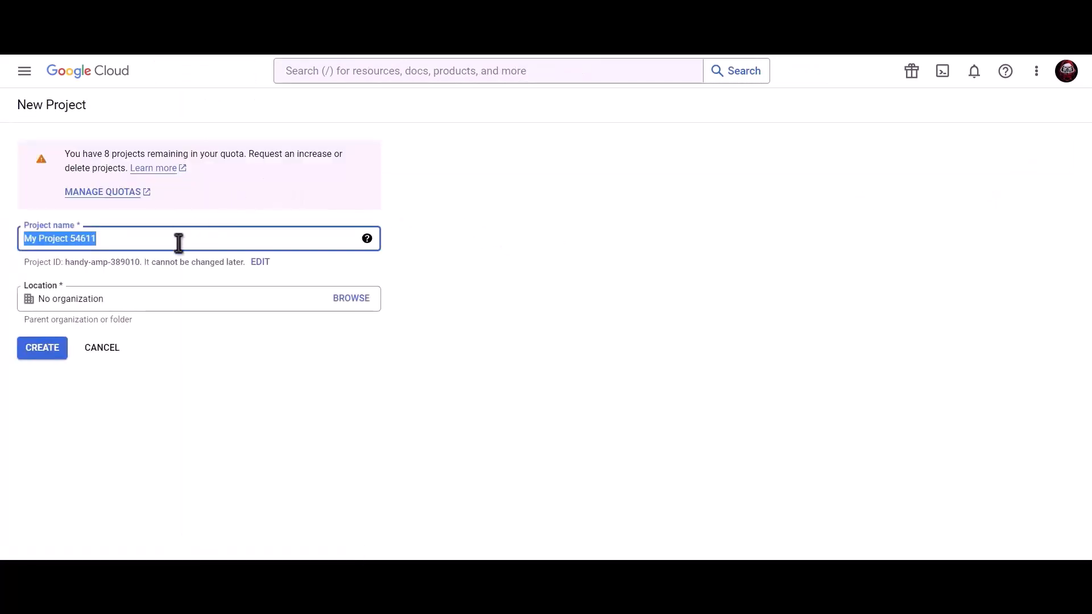
type("Bit")
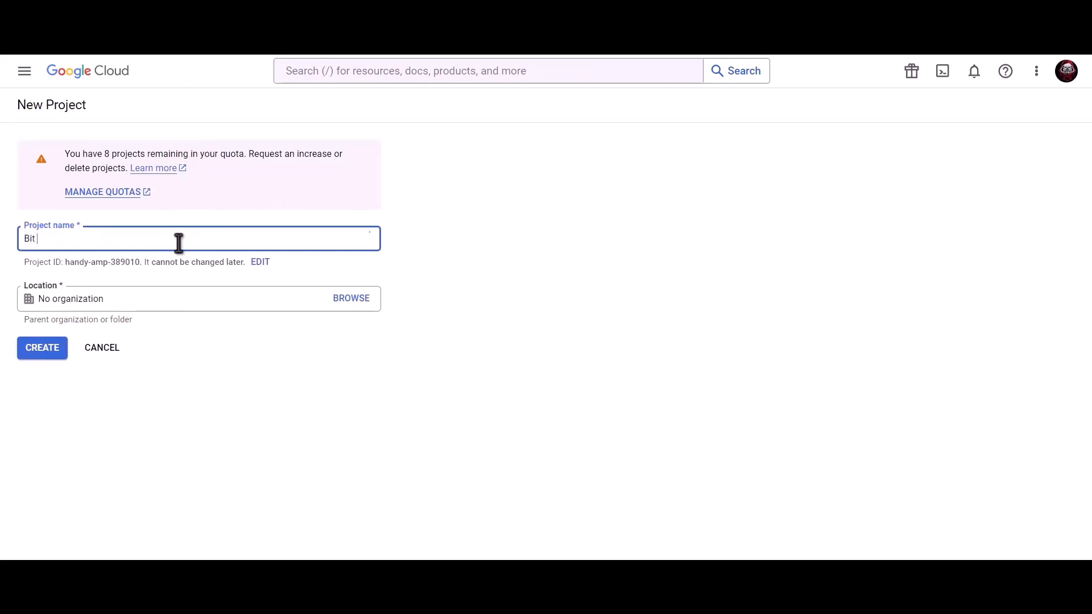
type(" Integrations")
left_click(43, 350)
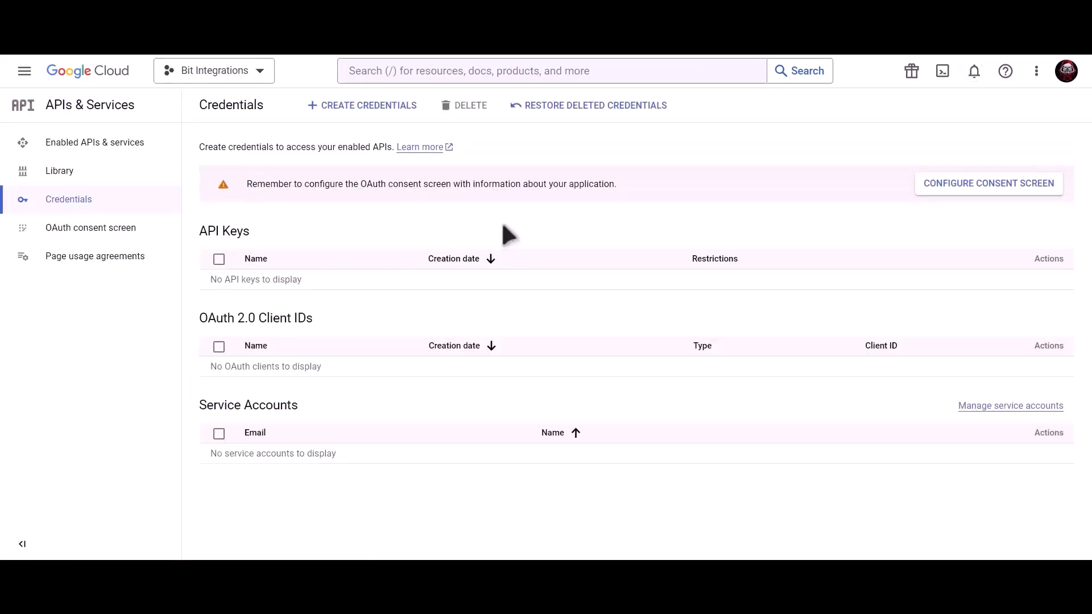
Search 'Google contacts api' and enable the Contacts API for the project.
left_click(502, 71)
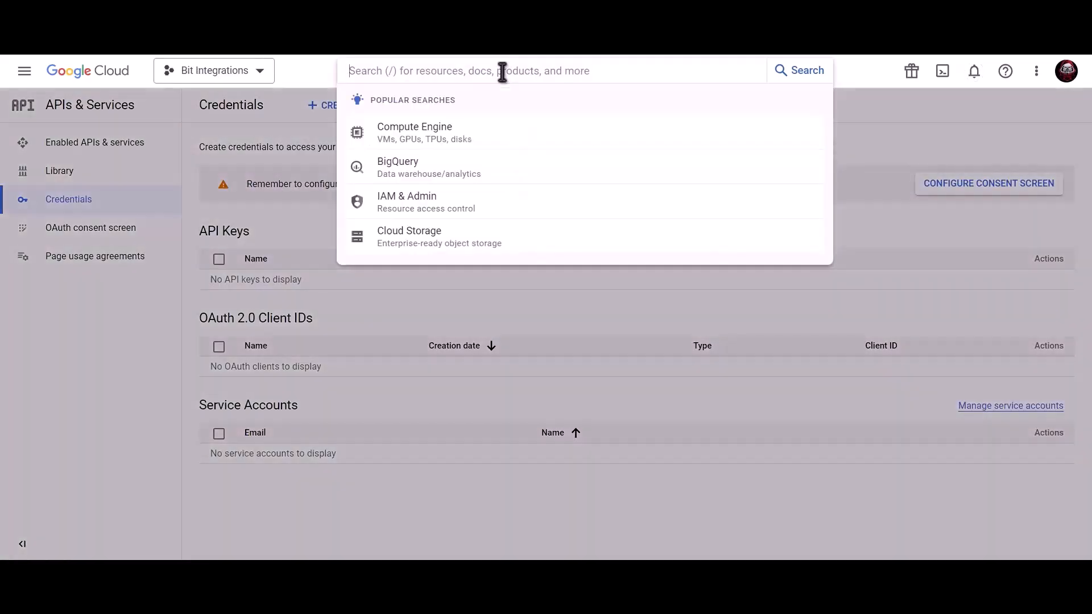
type("Goog")
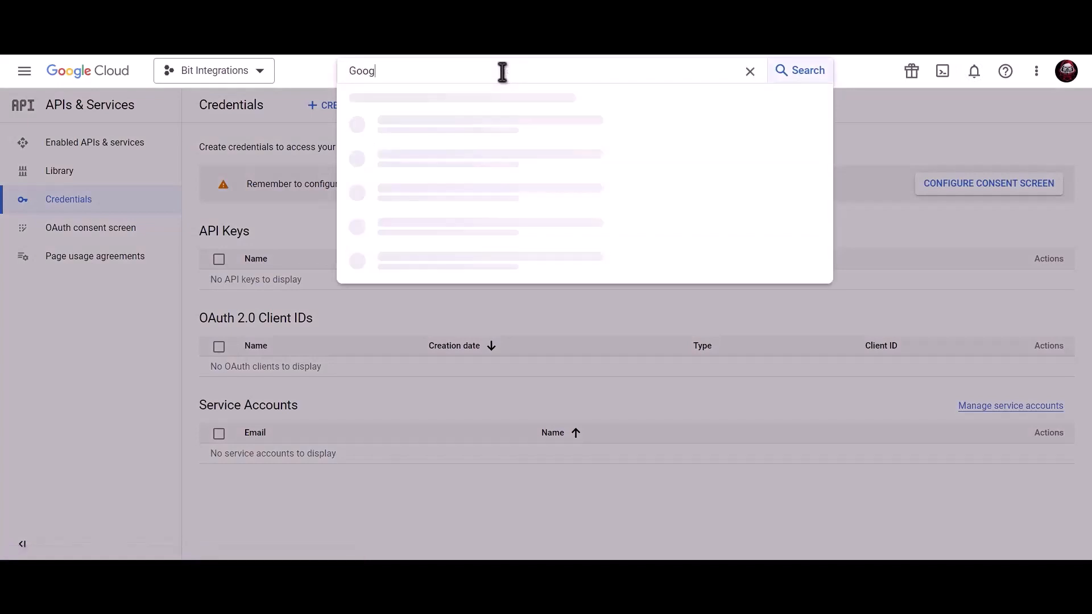
type("le con")
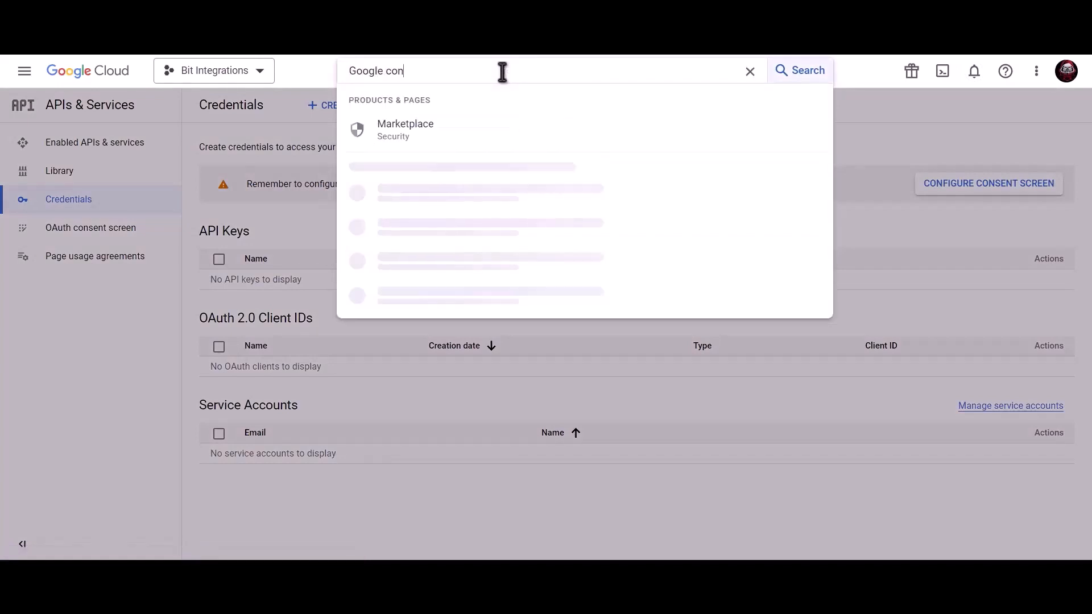
type("tacts ")
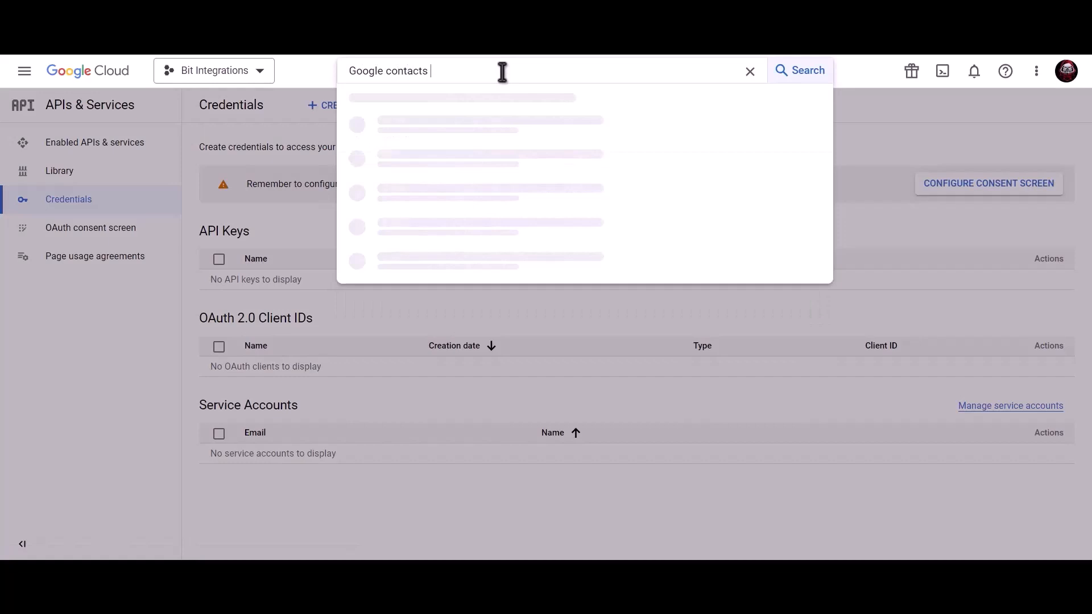
type("api")
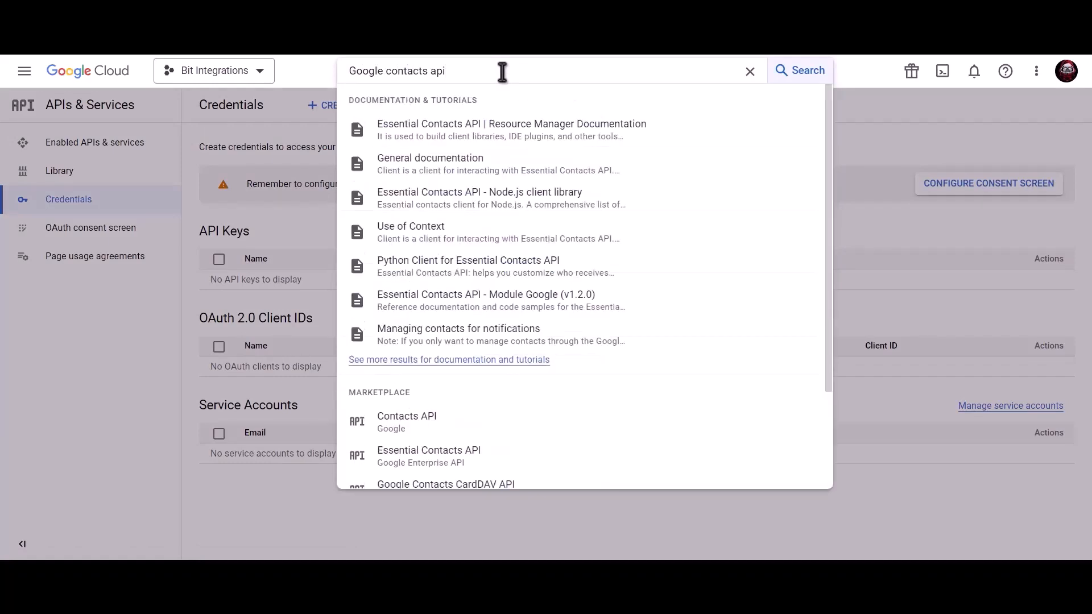
left_click(446, 428)
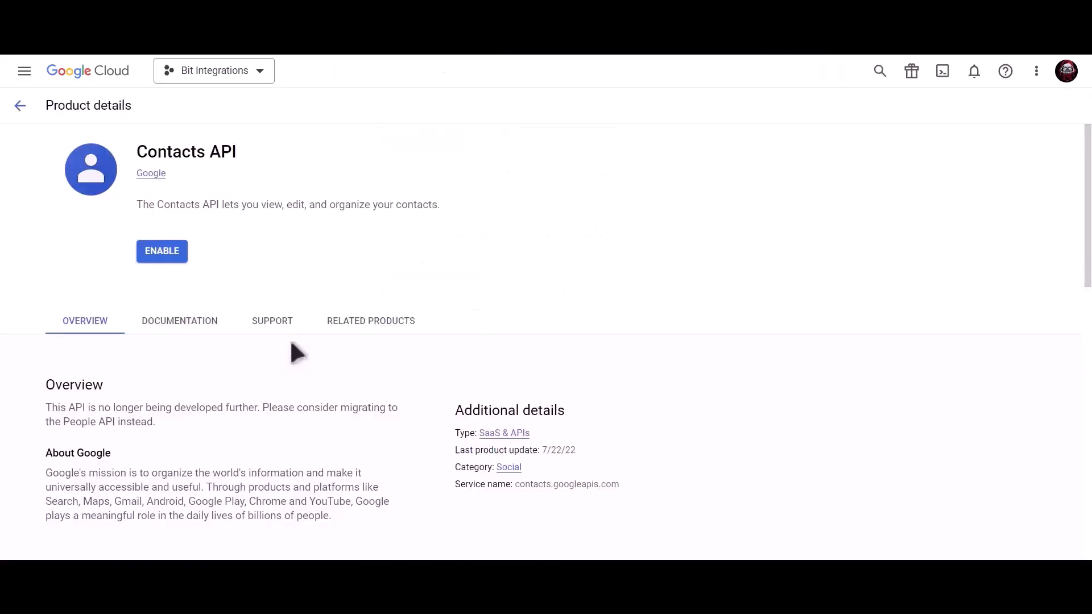
left_click(162, 252)
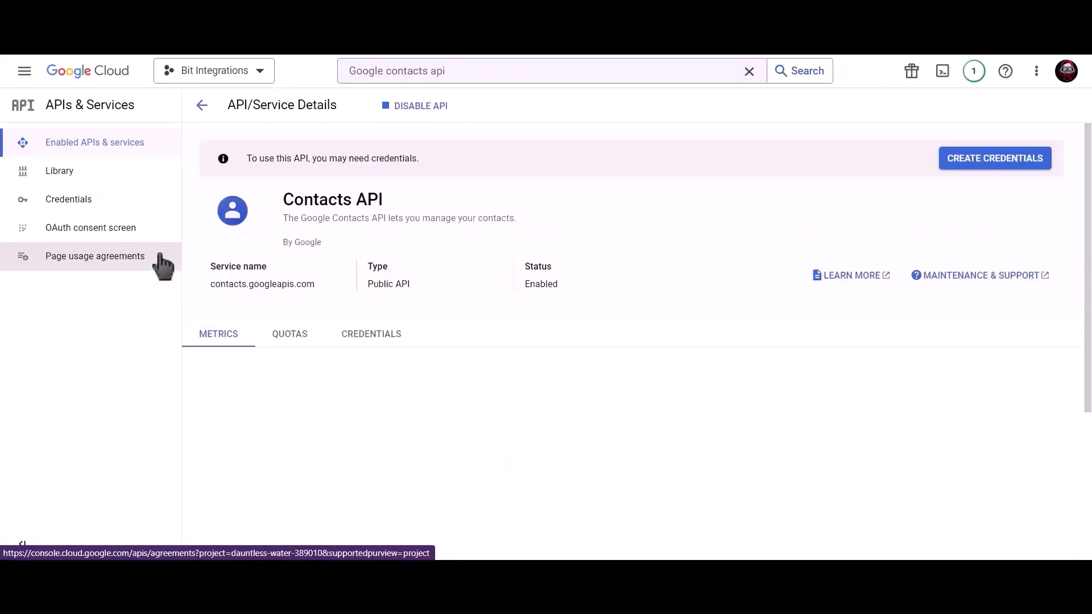
Search 'google people api' and enable the Google People API.
left_click(478, 72)
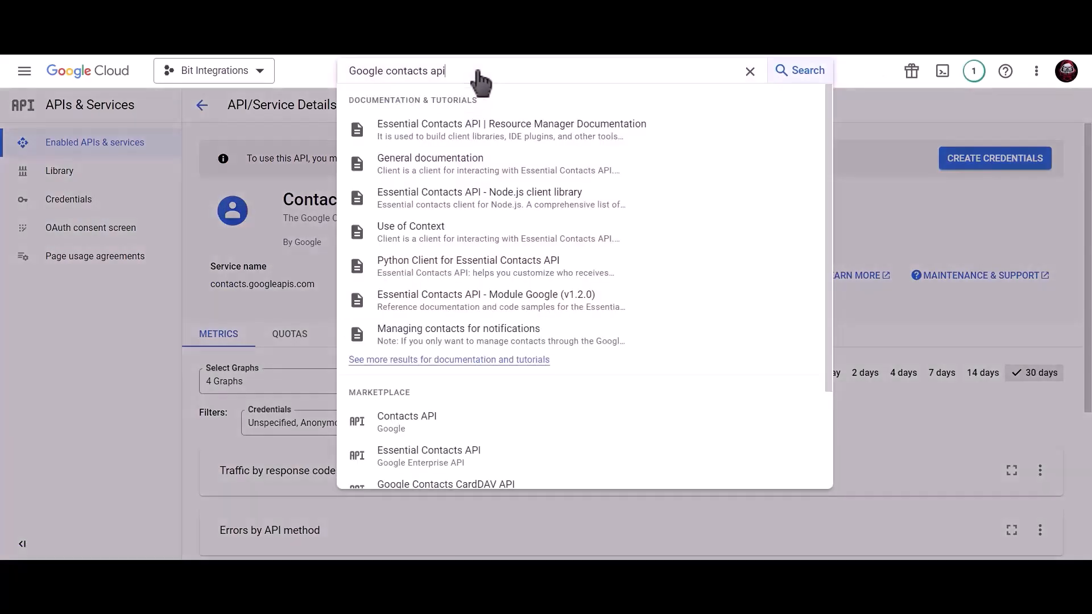
triple_click(349, 72)
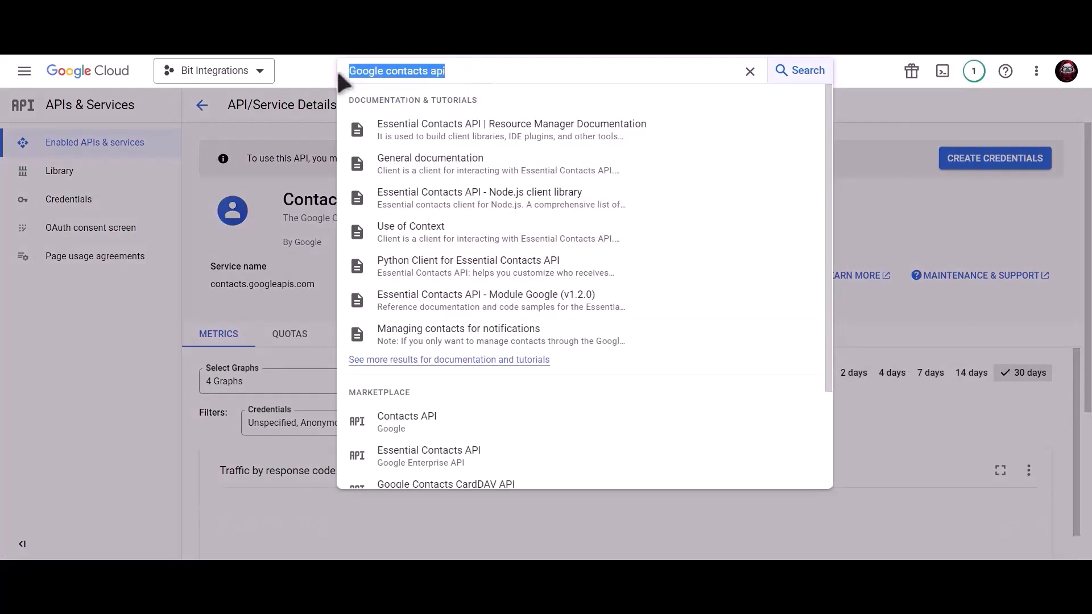
type("google")
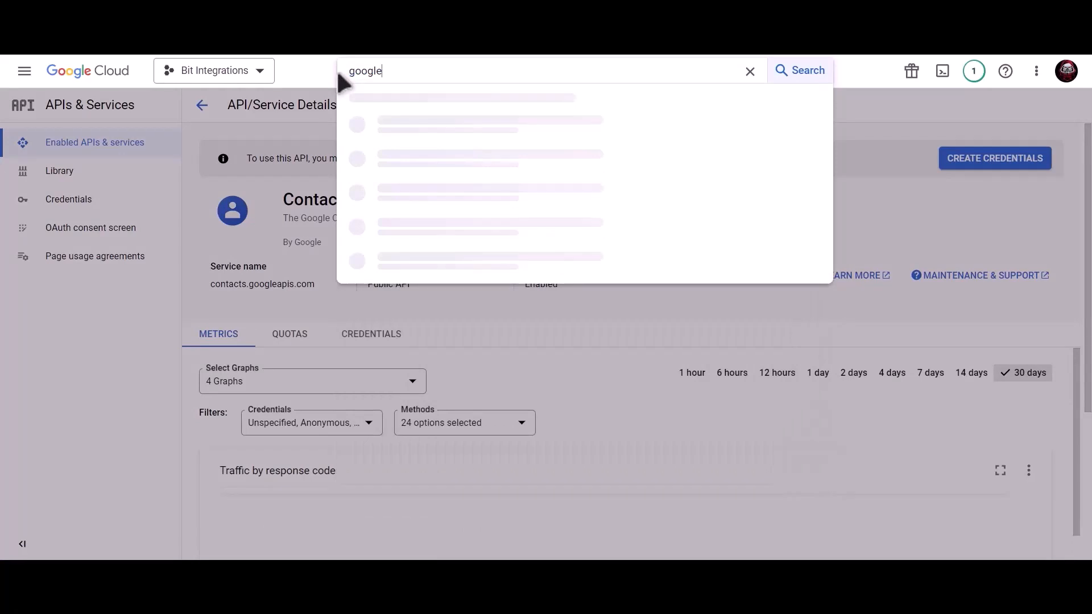
type(" people api")
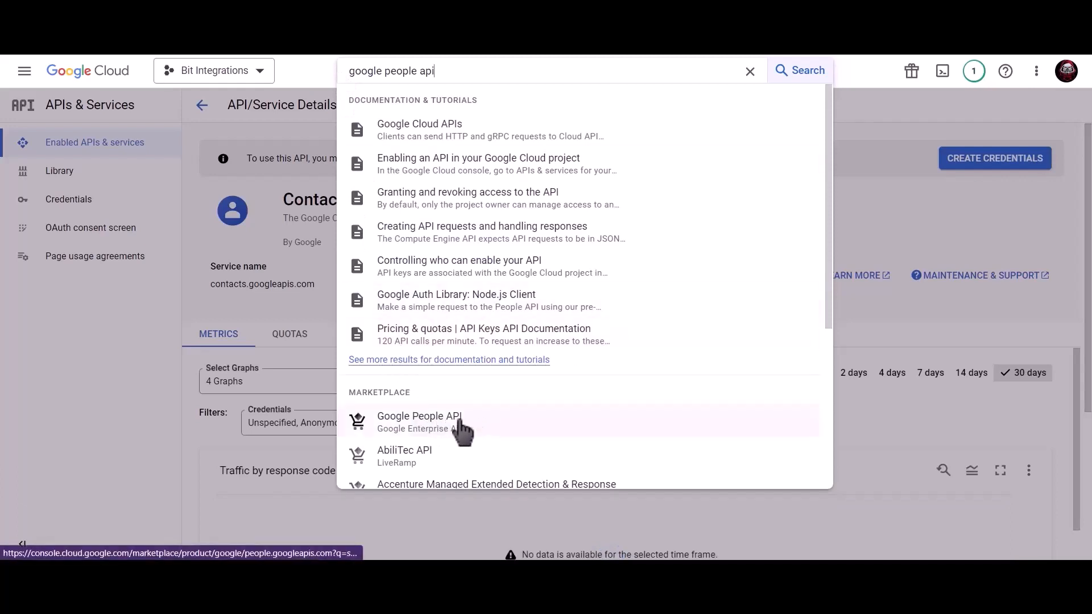
left_click(458, 422)
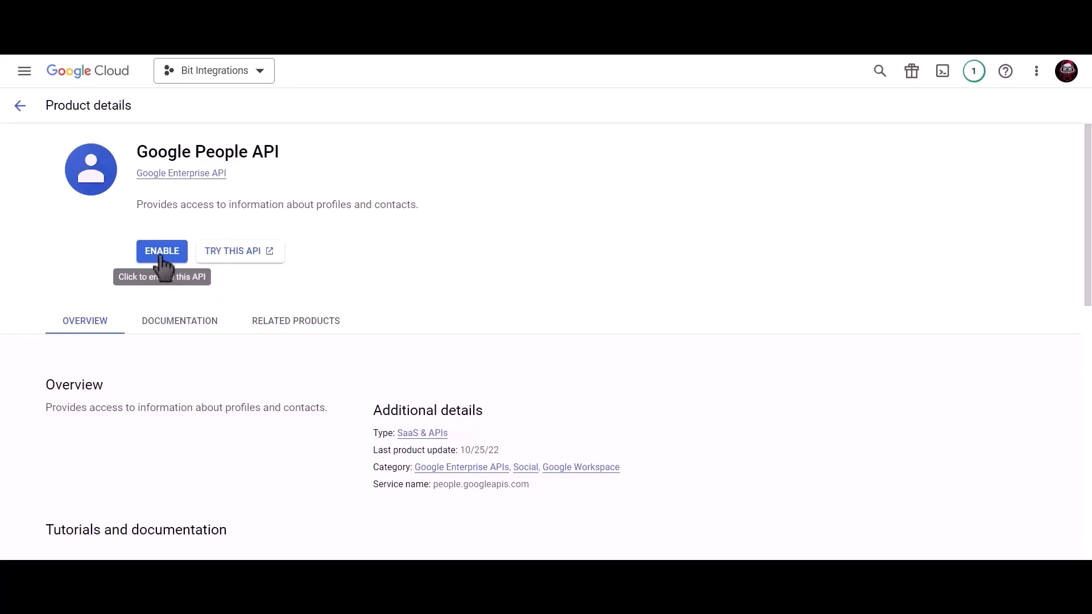
left_click(157, 257)
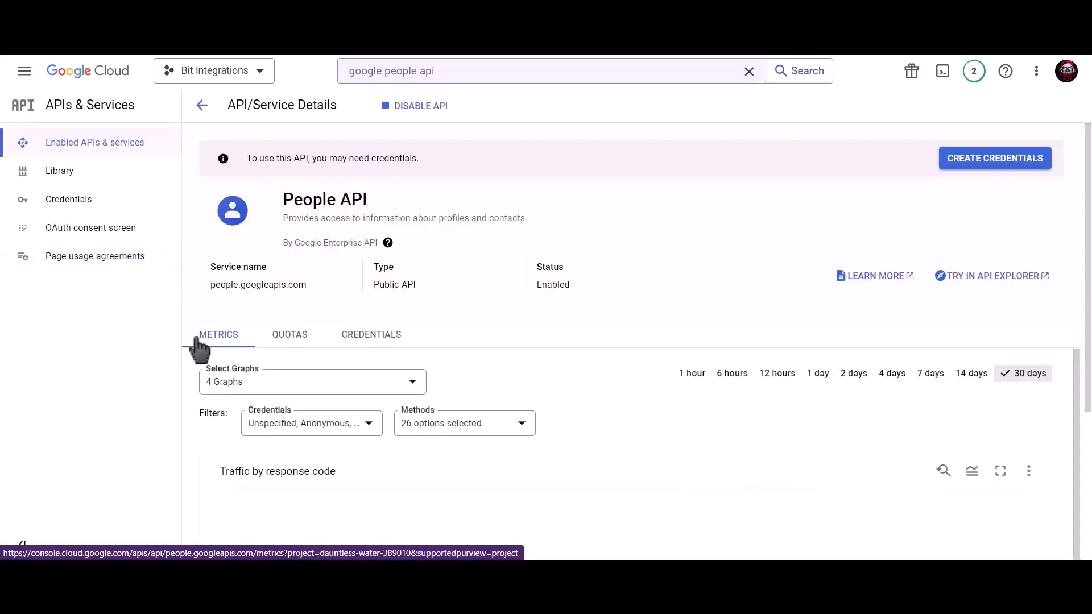
From Credentials, start an OAuth consent screen registration with External user type.
left_click(115, 211)
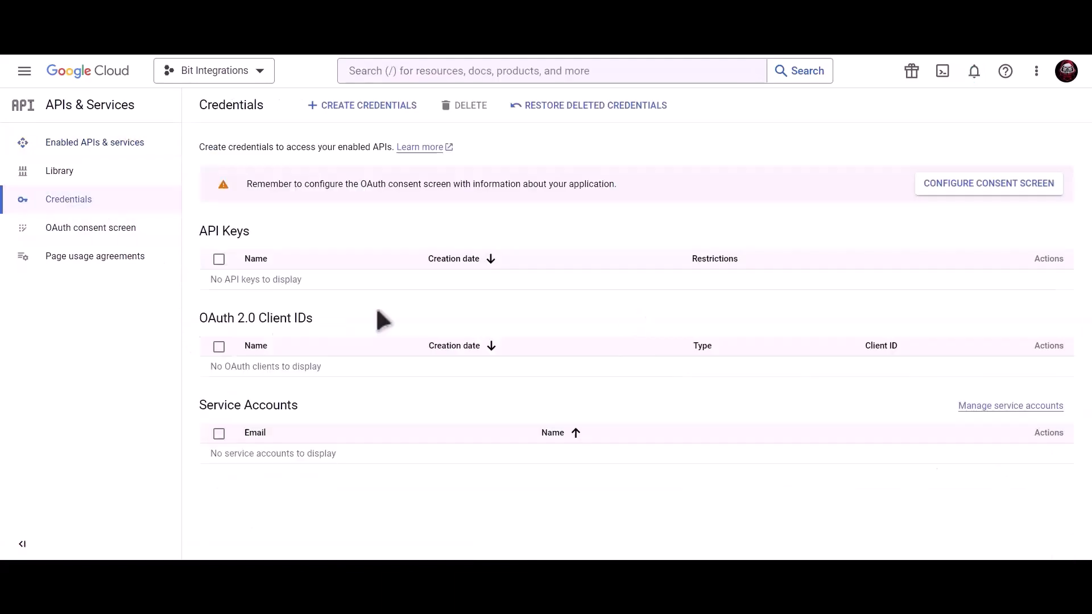
left_click(945, 182)
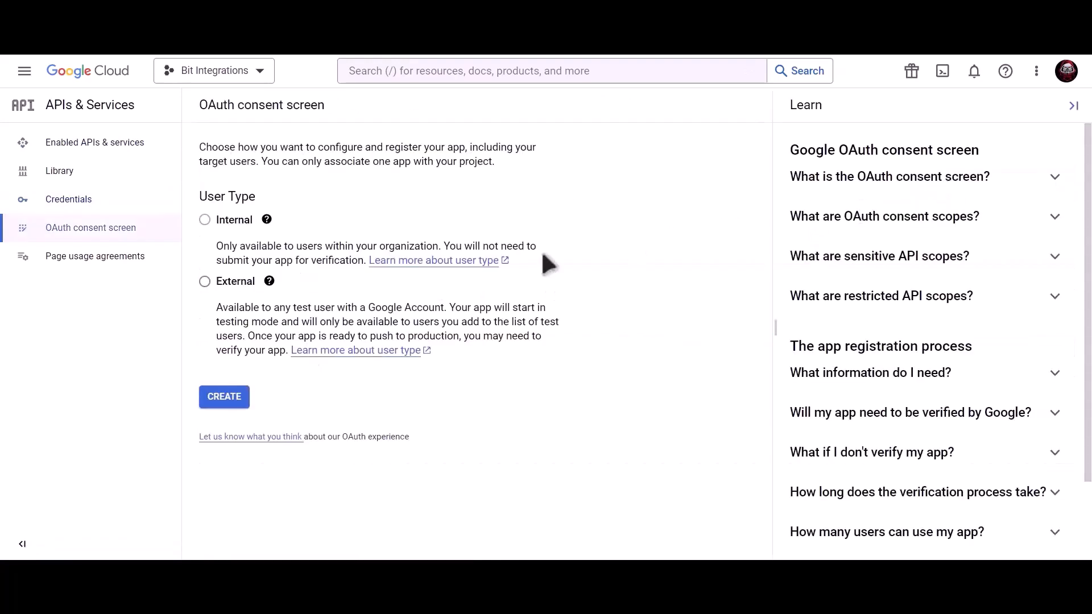
left_click(205, 282)
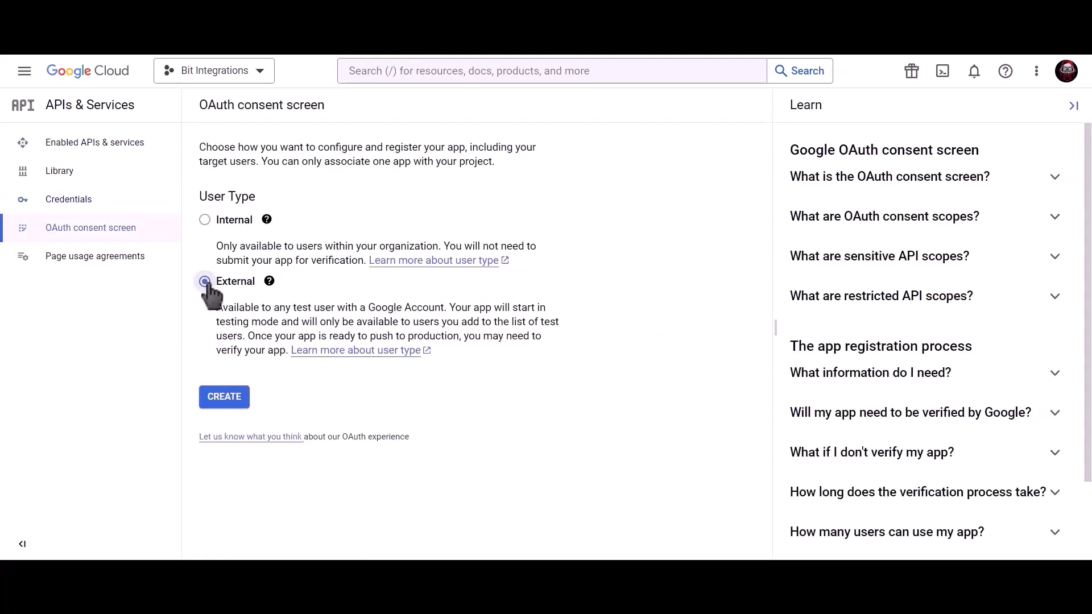
left_click(228, 405)
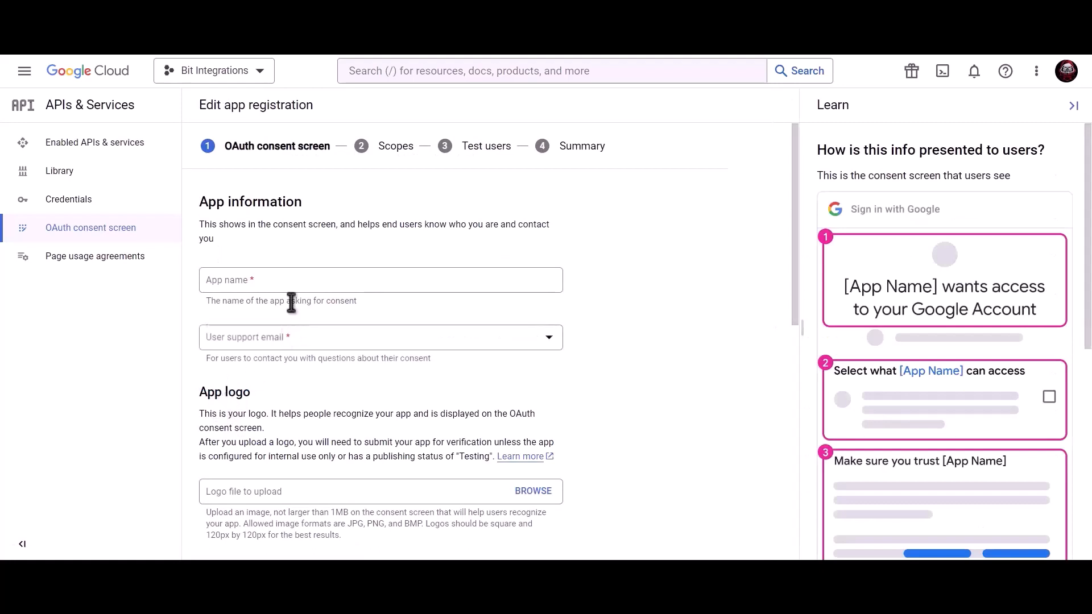
Fill in the app information with the account's support email and the developer contact e-mail, then save.
left_click(297, 282)
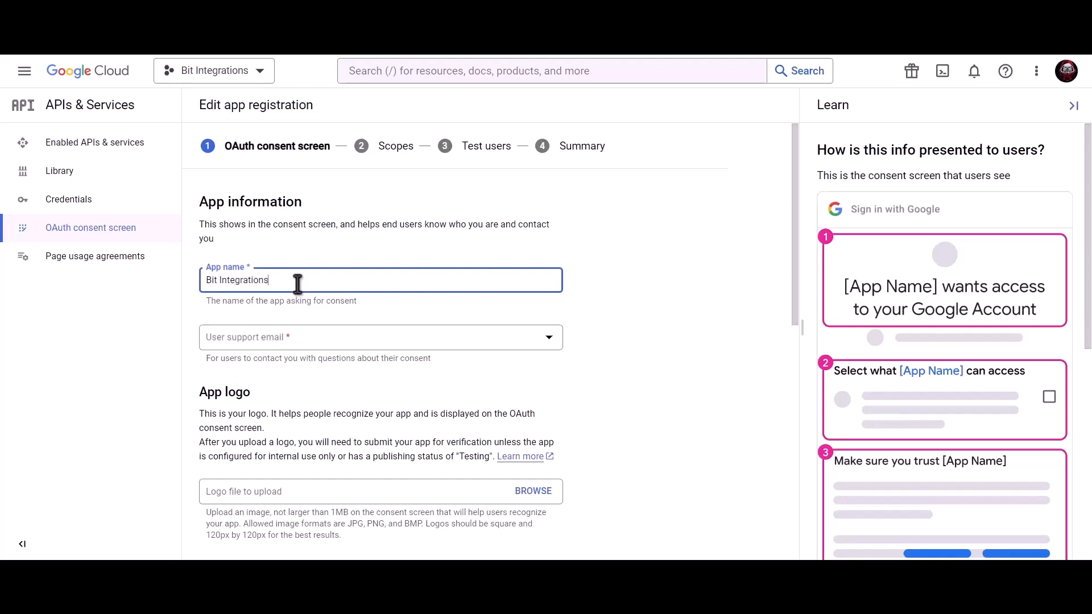
left_click(295, 338)
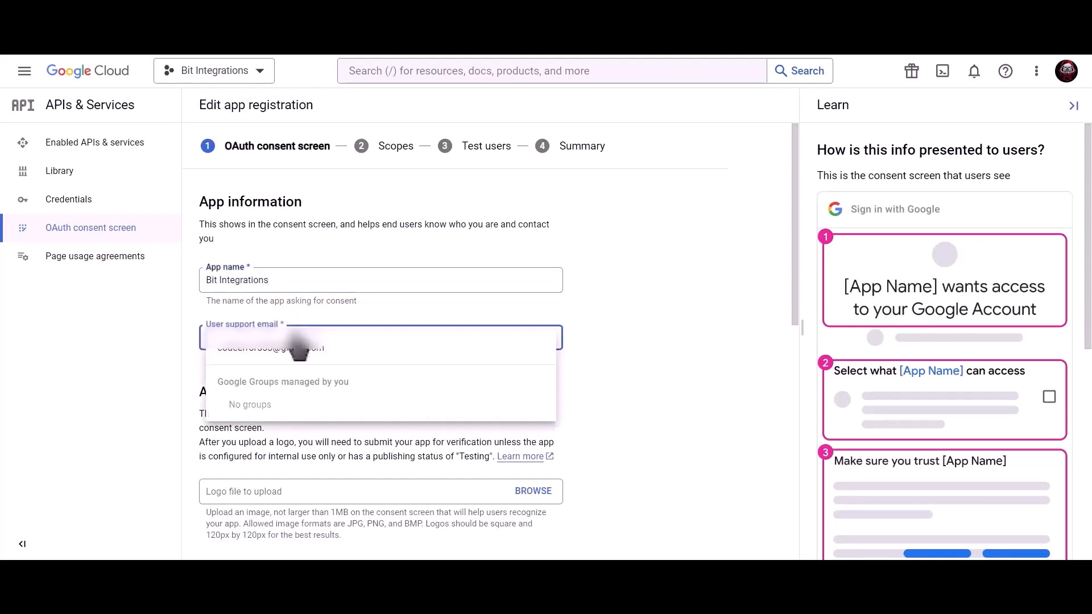
left_click(298, 355)
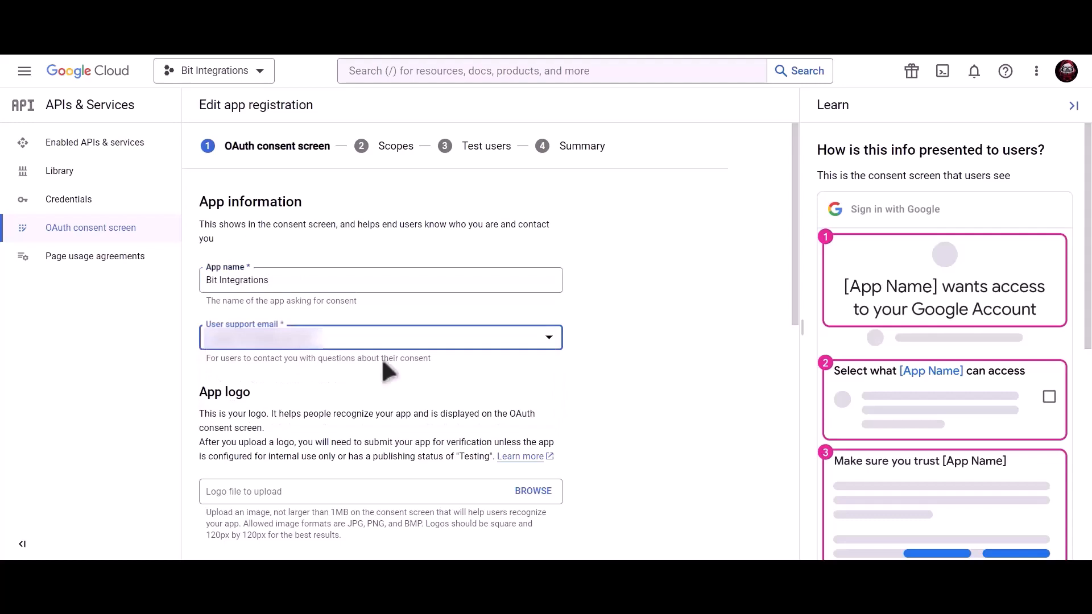
scroll(381, 357, "down", 8)
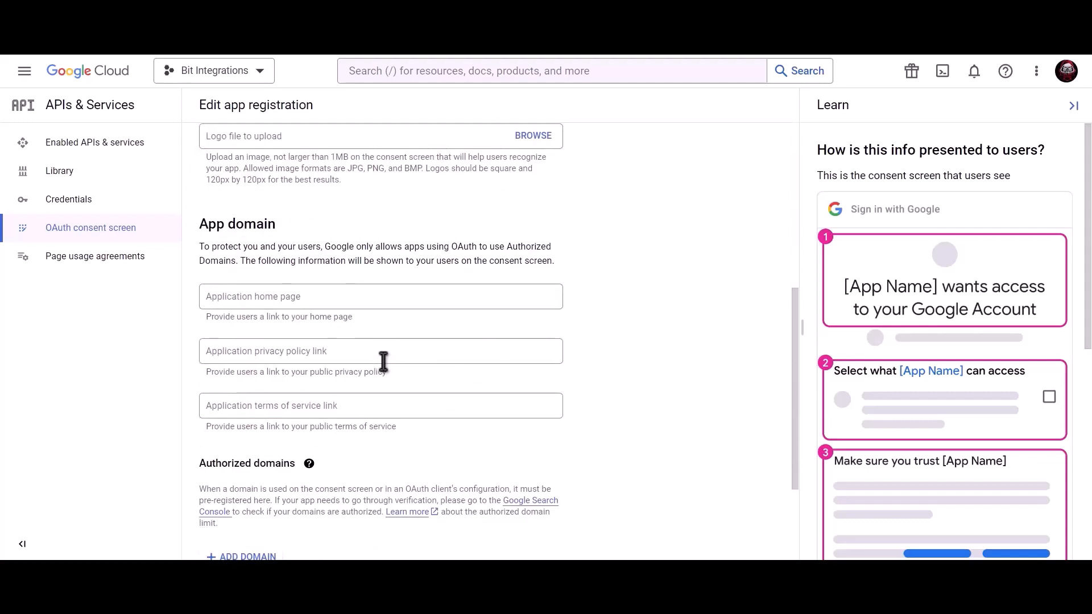
left_click(312, 477)
key("ctrl+v")
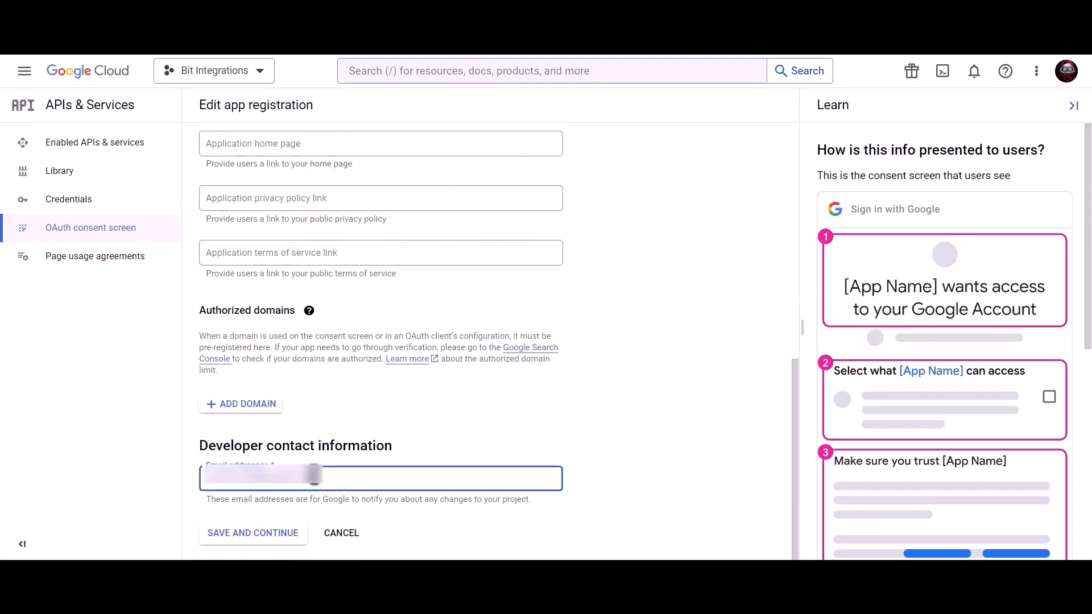
left_click(265, 537)
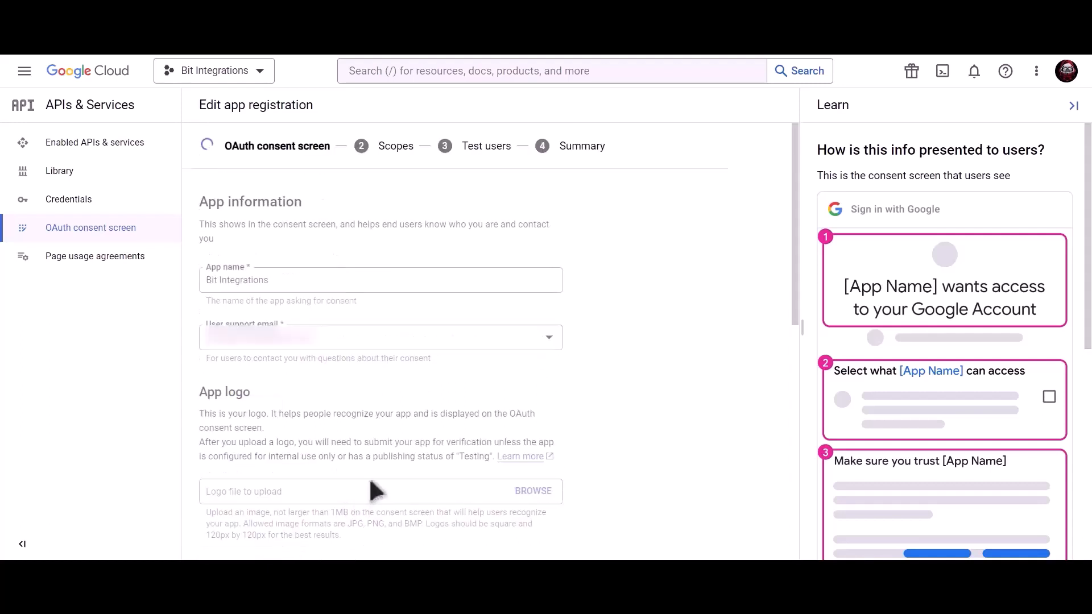
Save through the Scopes, Test users and Summary pages and return to the dashboard.
scroll(369, 477, "down", 3)
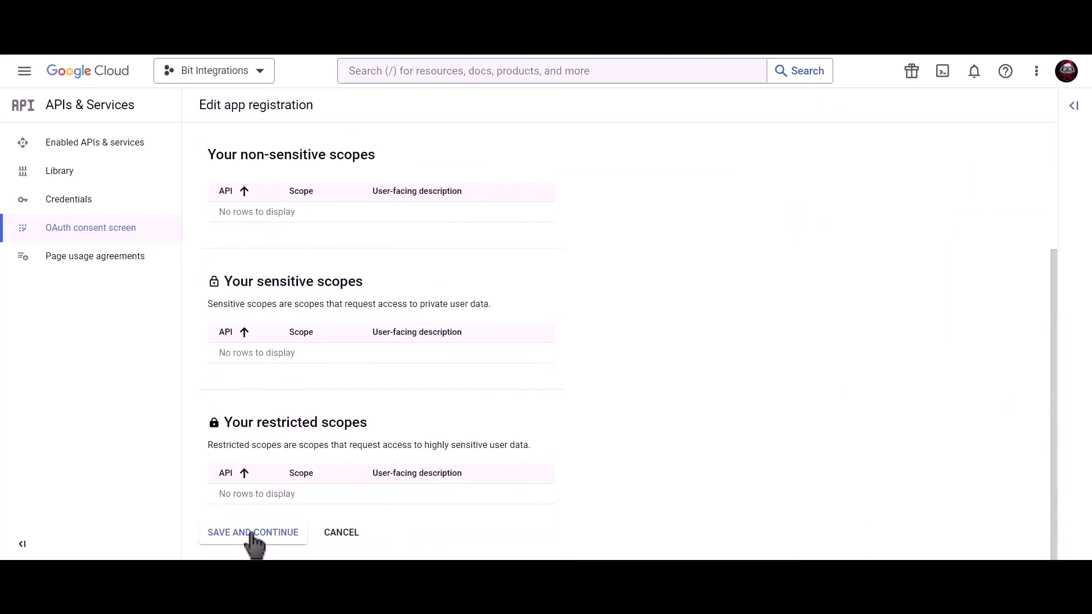
left_click(252, 537)
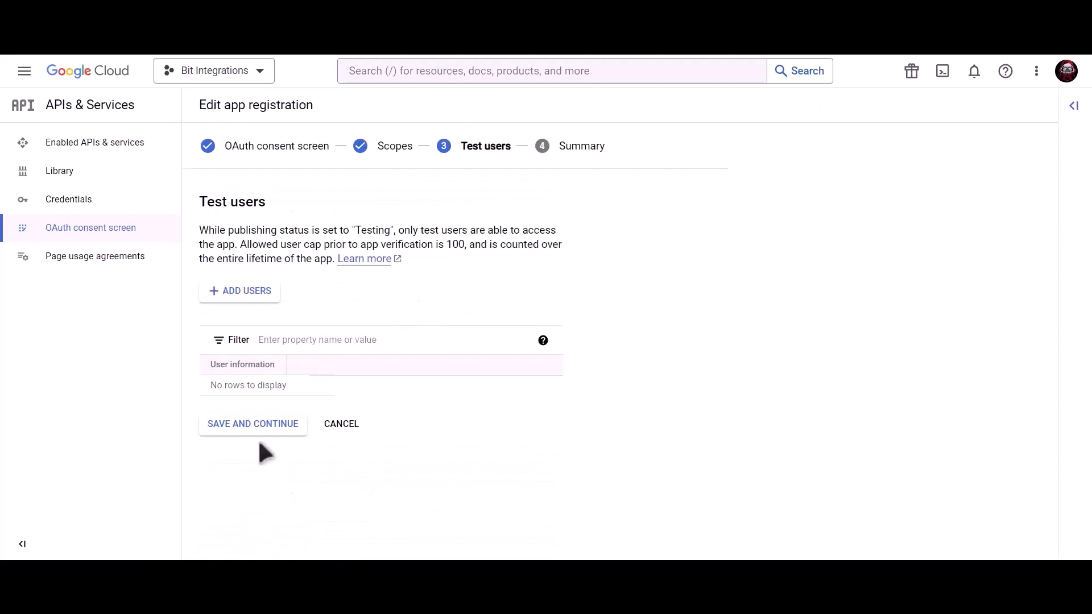
left_click(283, 441)
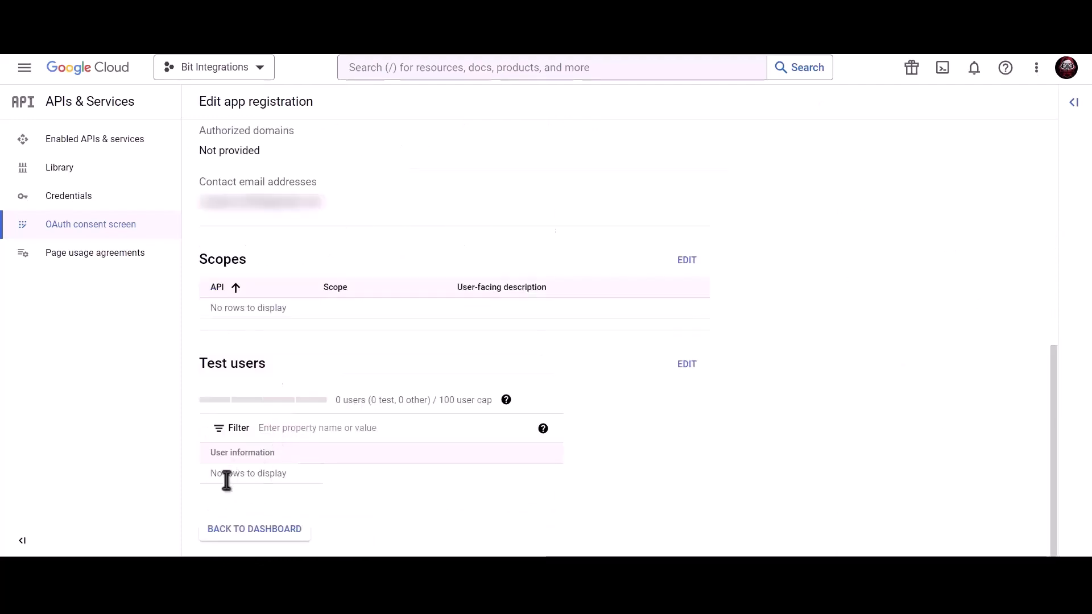
left_click(268, 531)
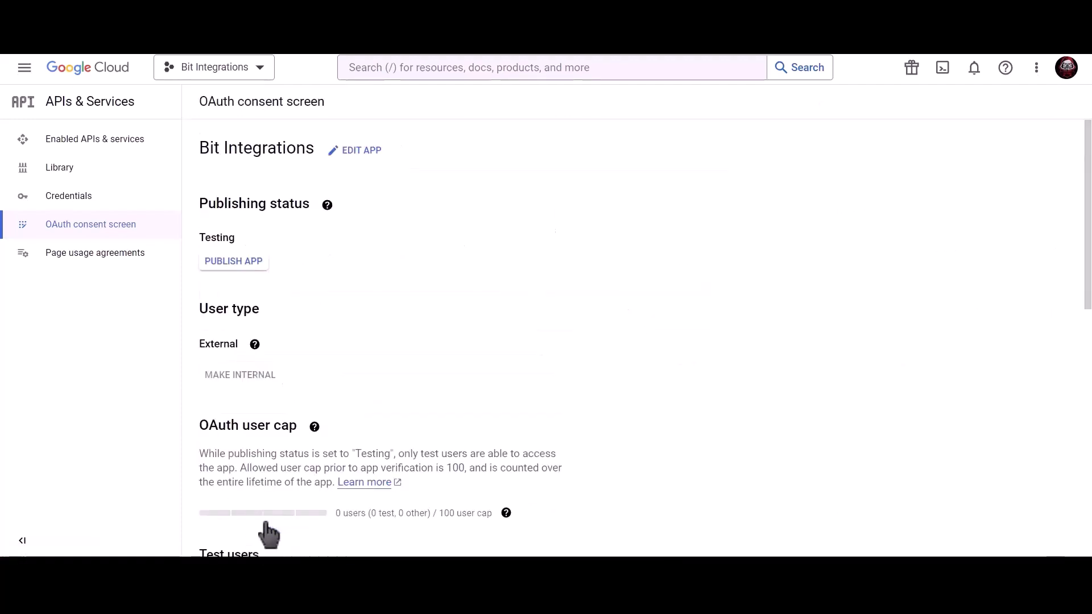
Start a Web application OAuth client ID named 'Bit Integrations'.
left_click(143, 205)
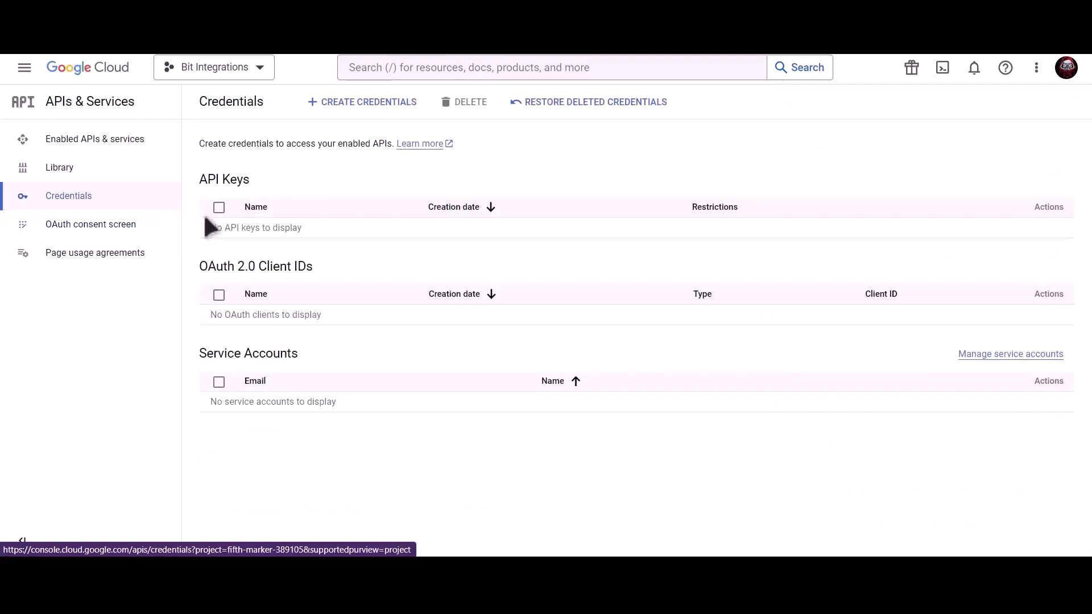
left_click(369, 108)
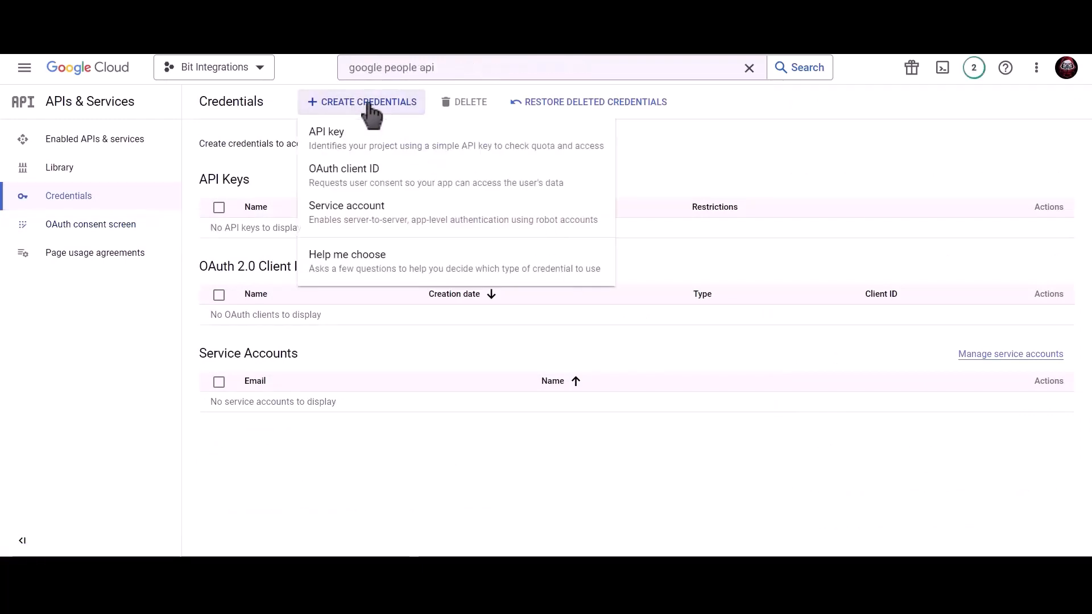
left_click(455, 187)
left_click(337, 210)
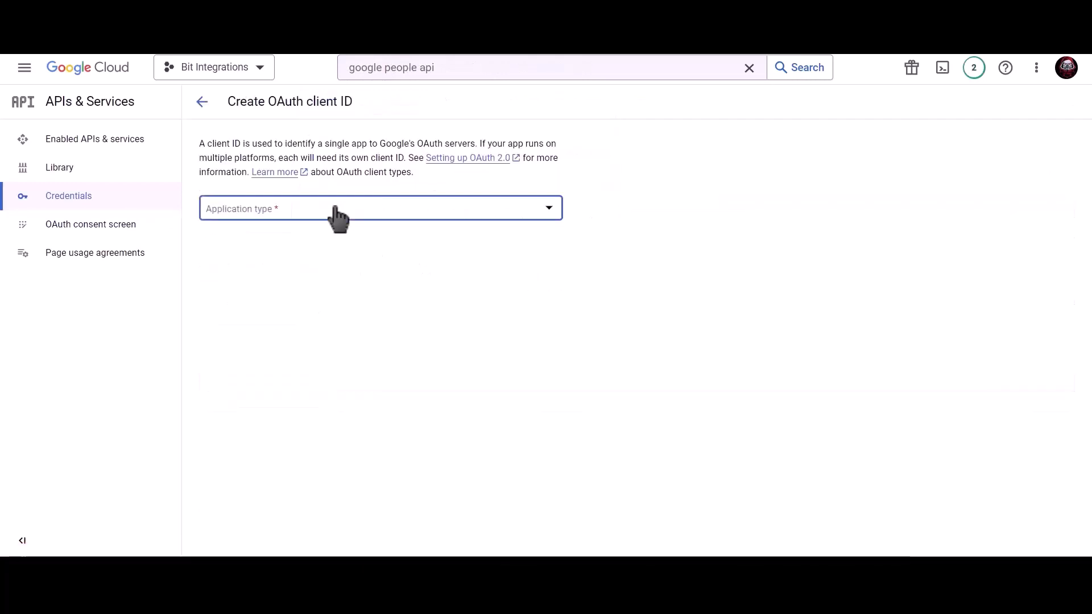
left_click(288, 218)
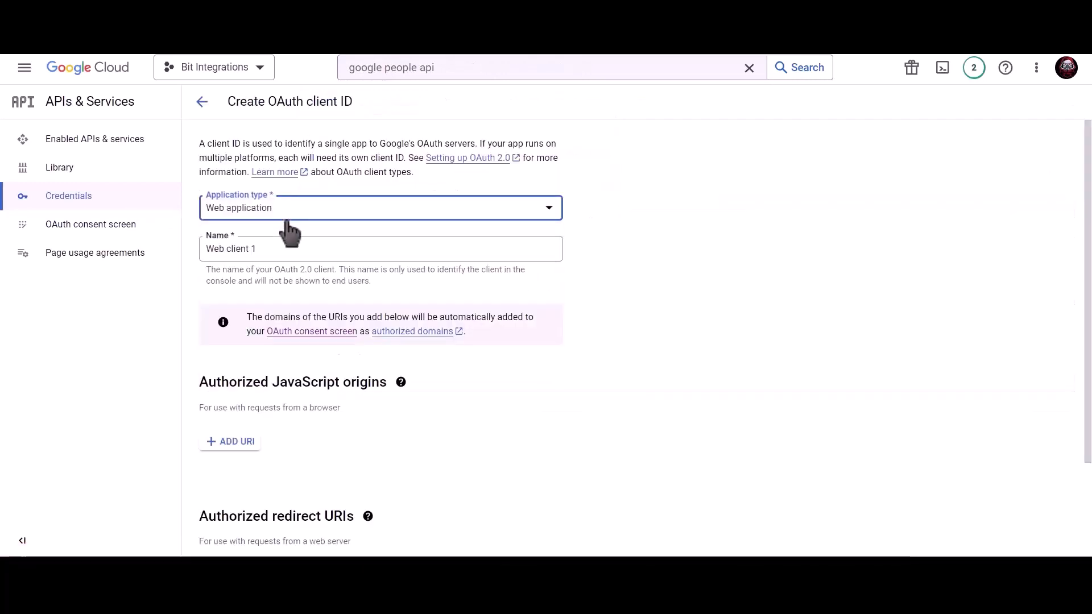
left_click(283, 246)
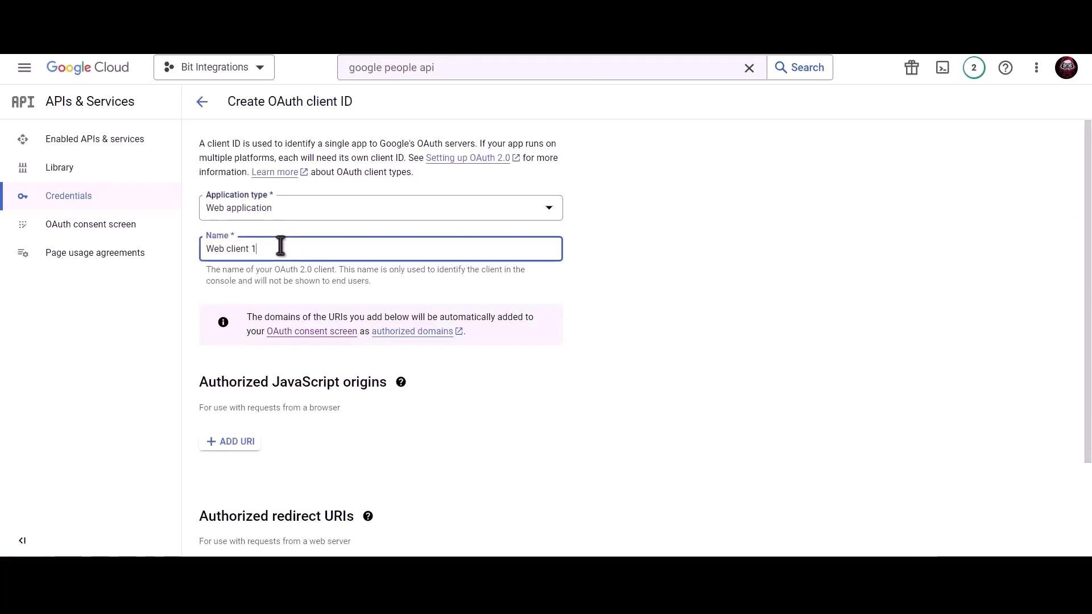
key("ctrl+a")
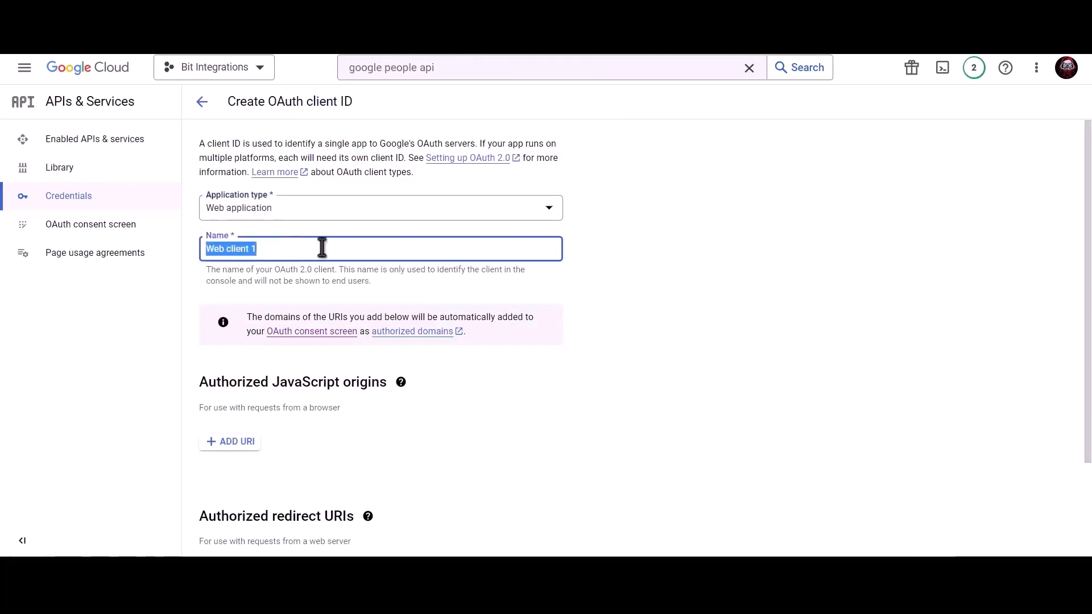
type("Bit Integrations")
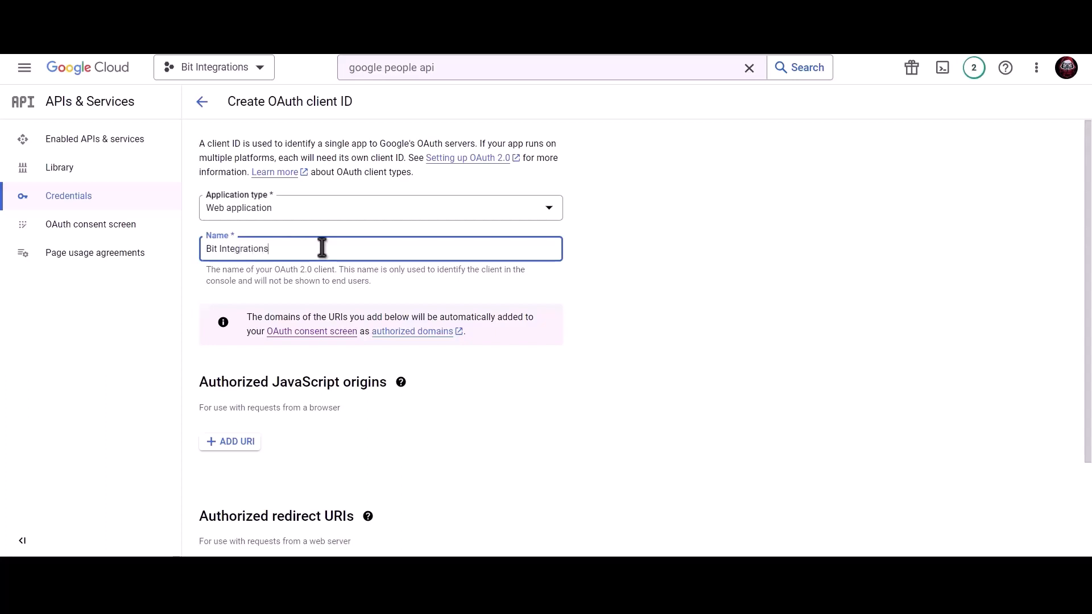
Add the site's homepage URL as an authorized JavaScript origin.
scroll(322, 248, "down", 2)
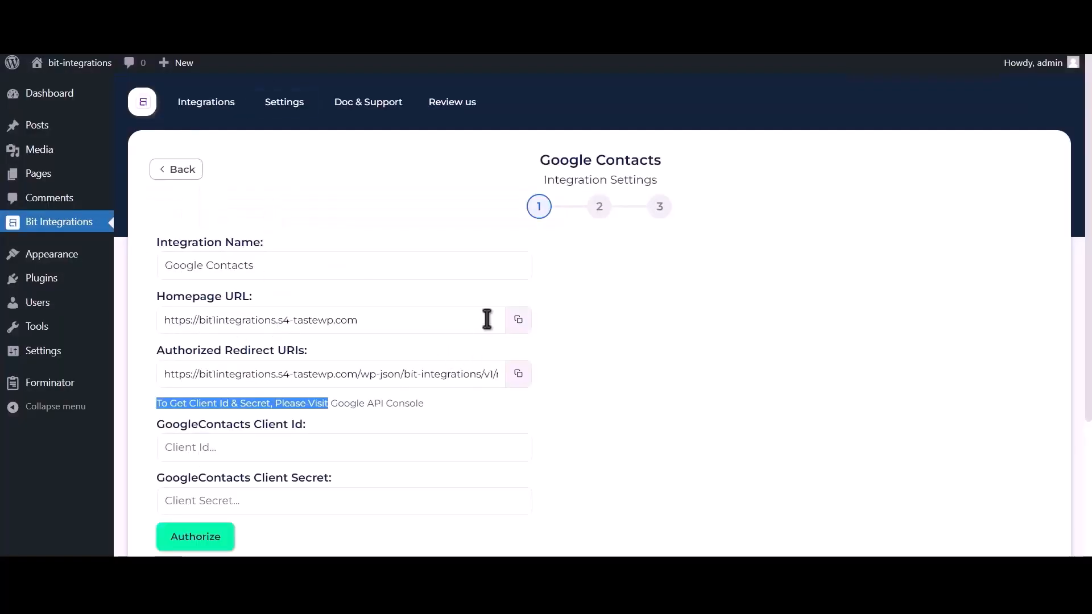
left_click(517, 322)
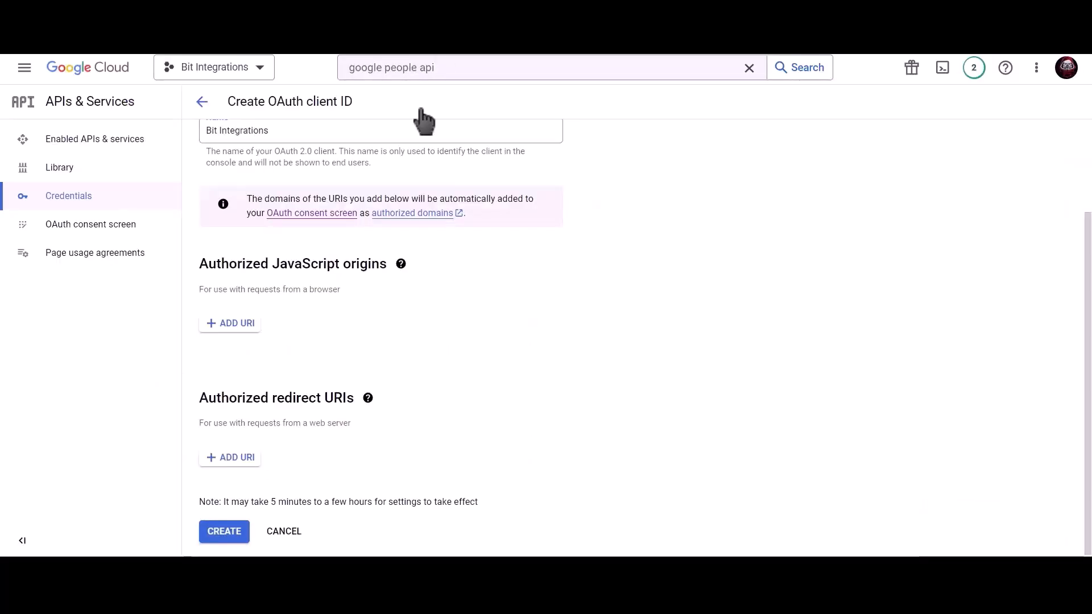
left_click(228, 324)
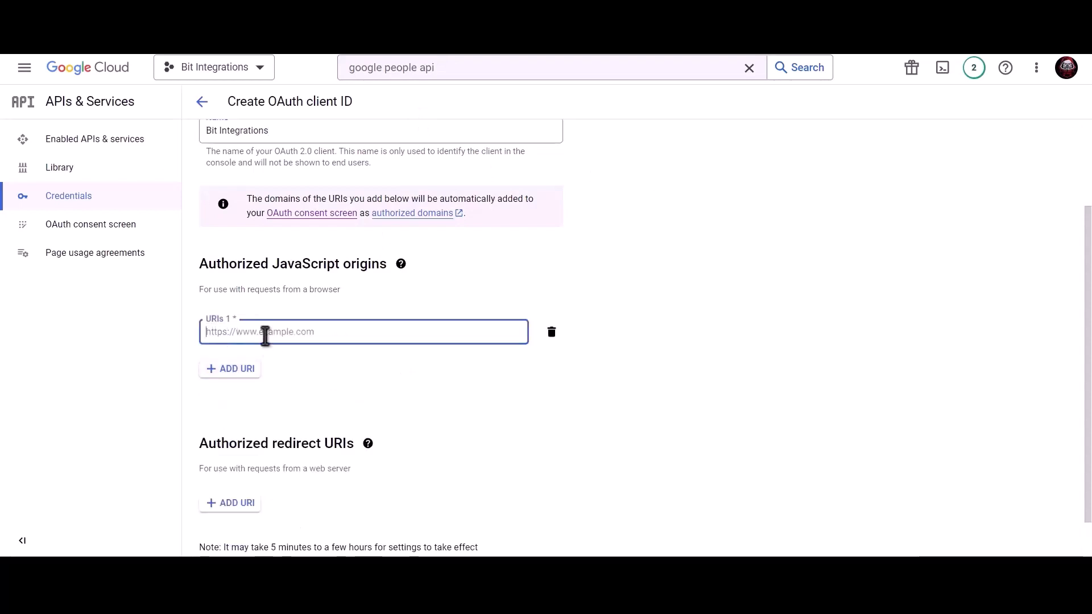
key("ctrl+v")
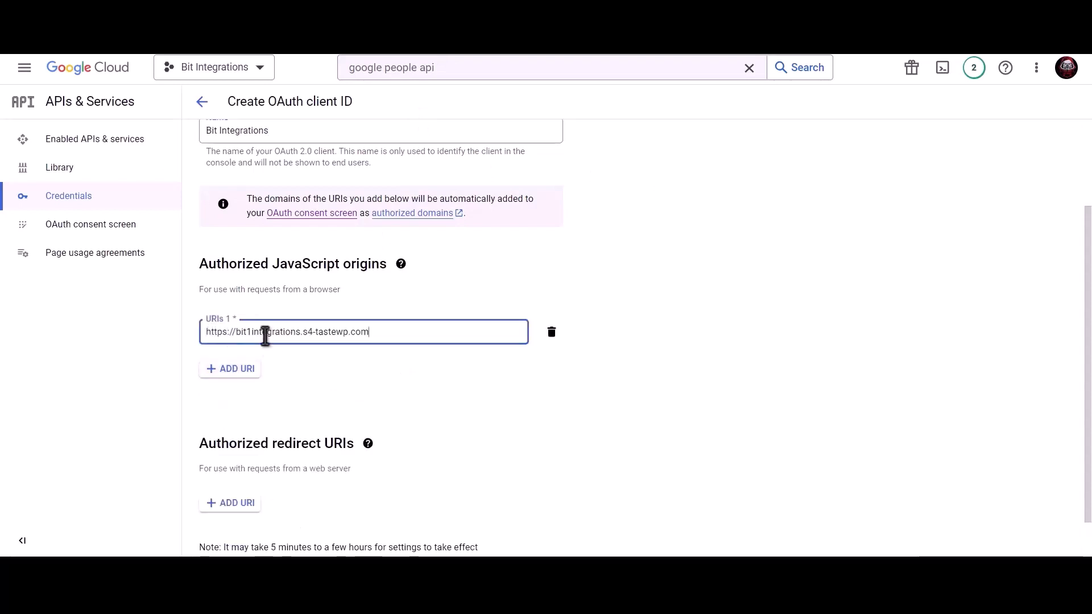
left_click(329, 364)
Add the plugin's redirect URL as an authorized redirect URI and create the client.
scroll(324, 361, "down", 1)
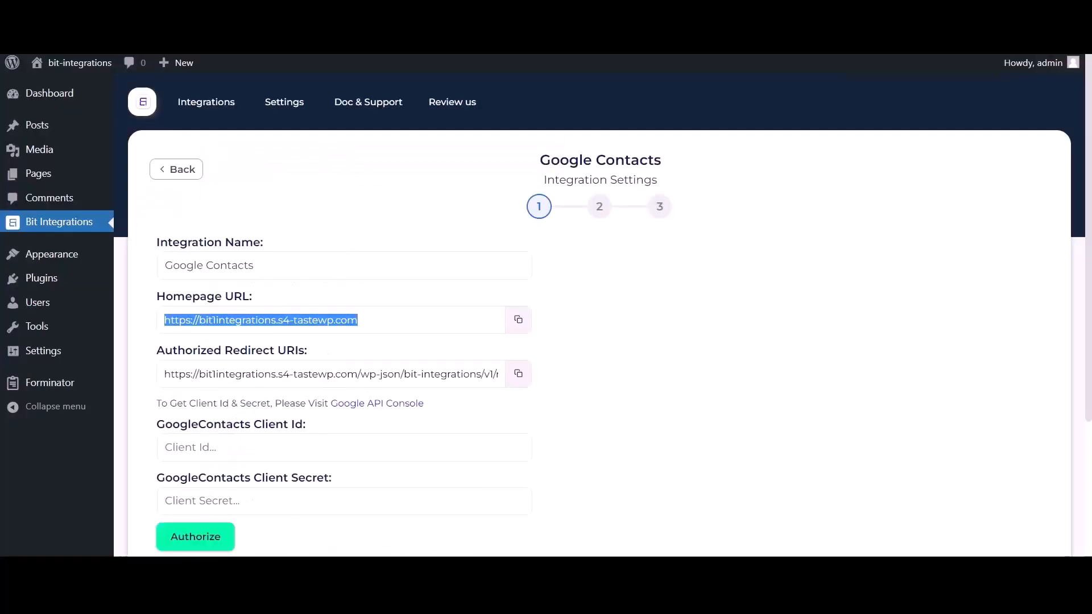
left_click(517, 376)
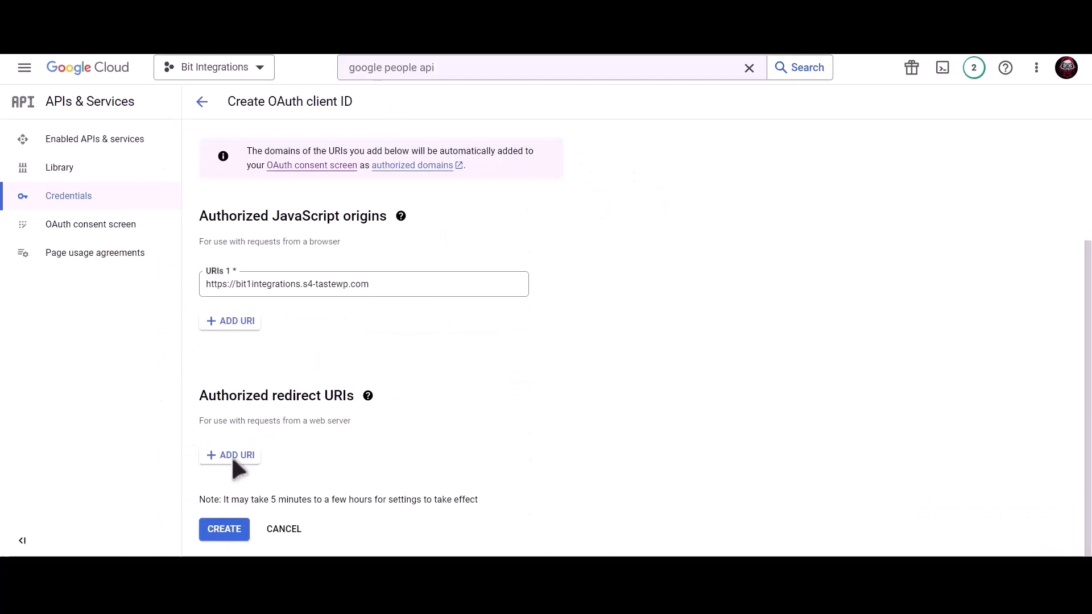
left_click(232, 456)
left_click(262, 463)
key("ctrl+v")
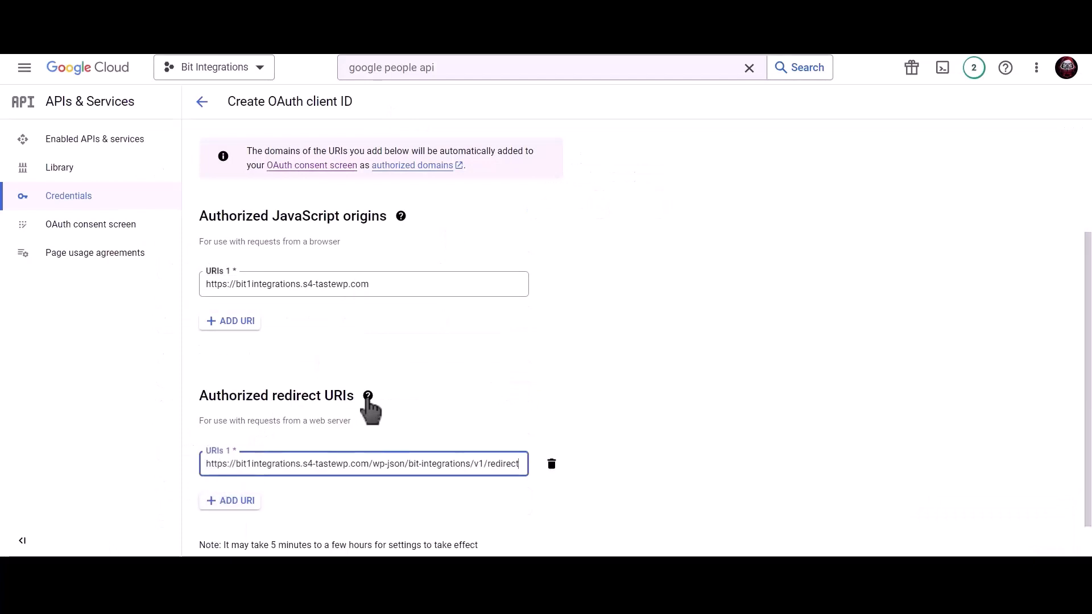
scroll(512, 398, "down", 1)
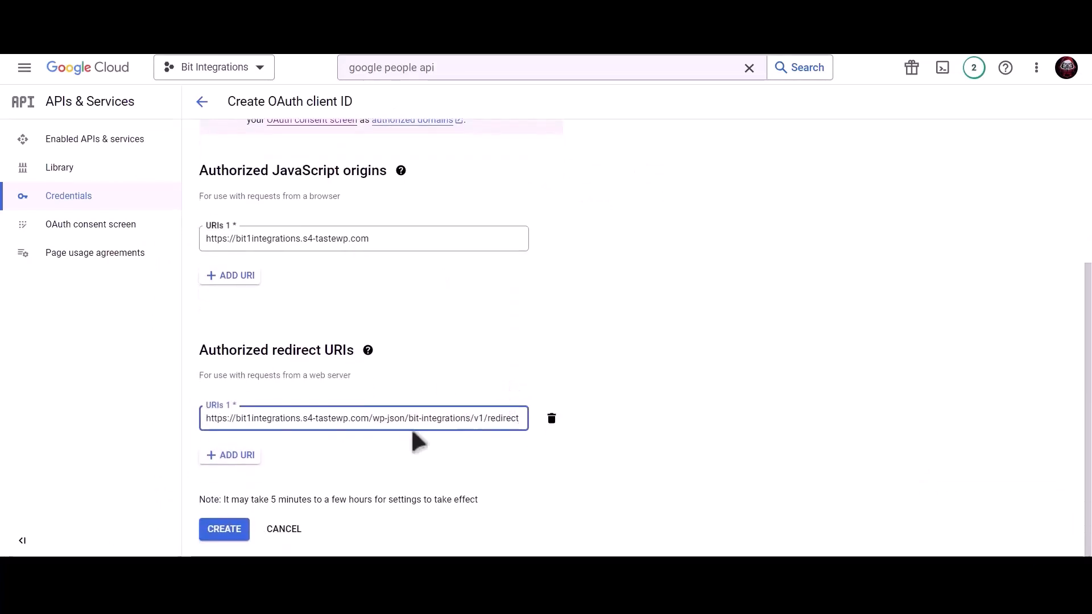
left_click(227, 529)
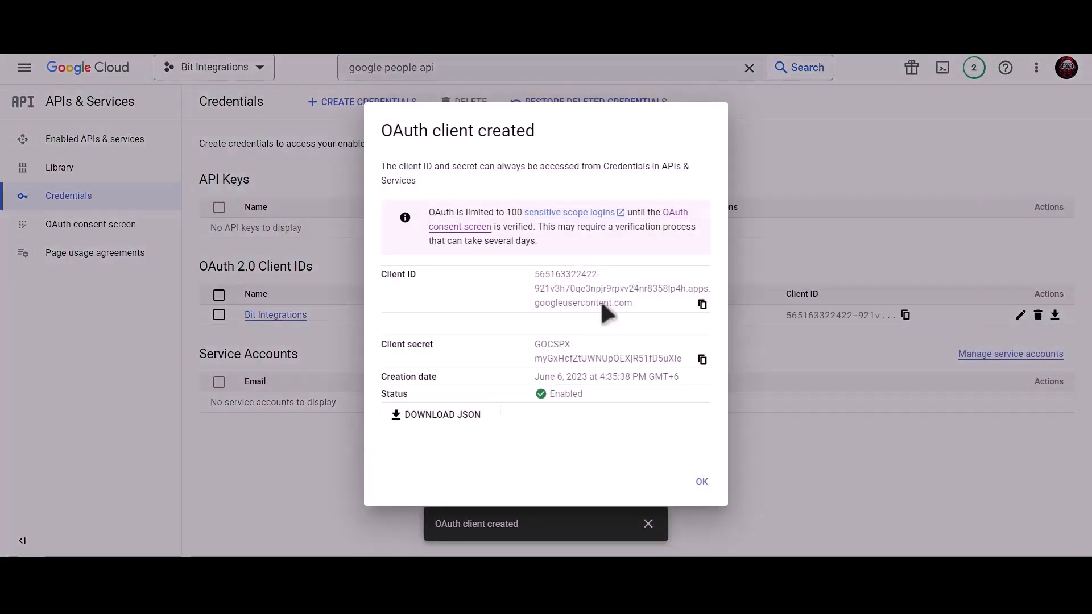
Copy the new client ID and secret into the Google Contacts settings and authorize.
left_click(702, 304)
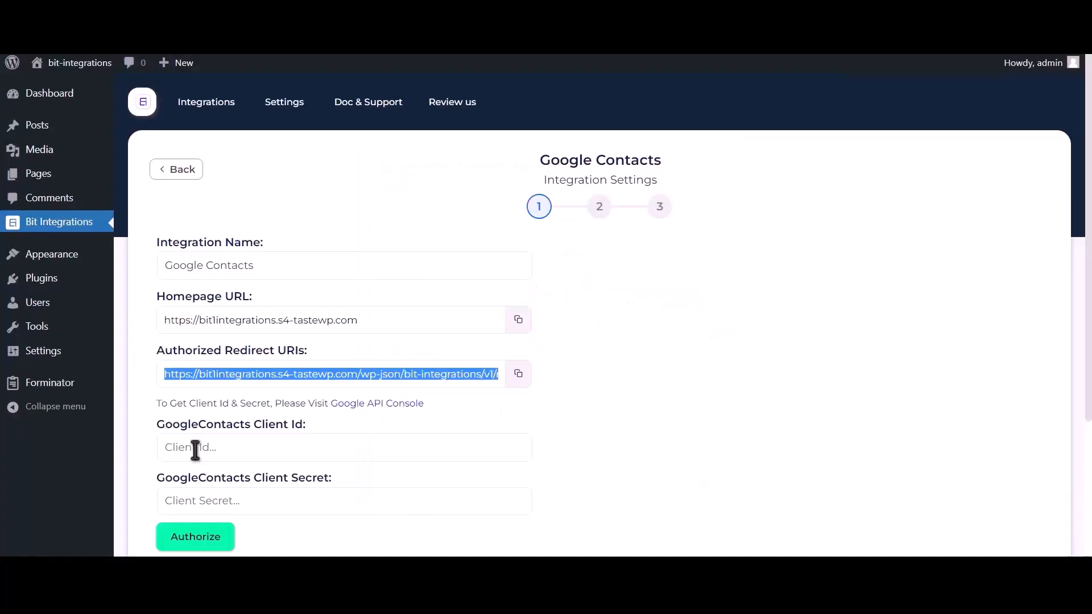
left_click(256, 447)
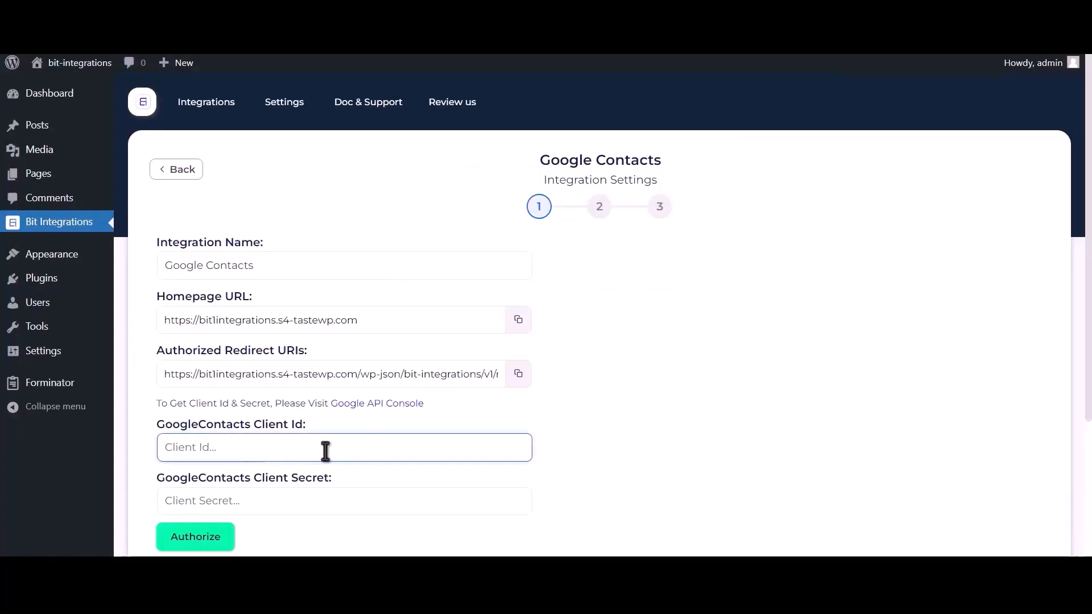
key("ctrl+v")
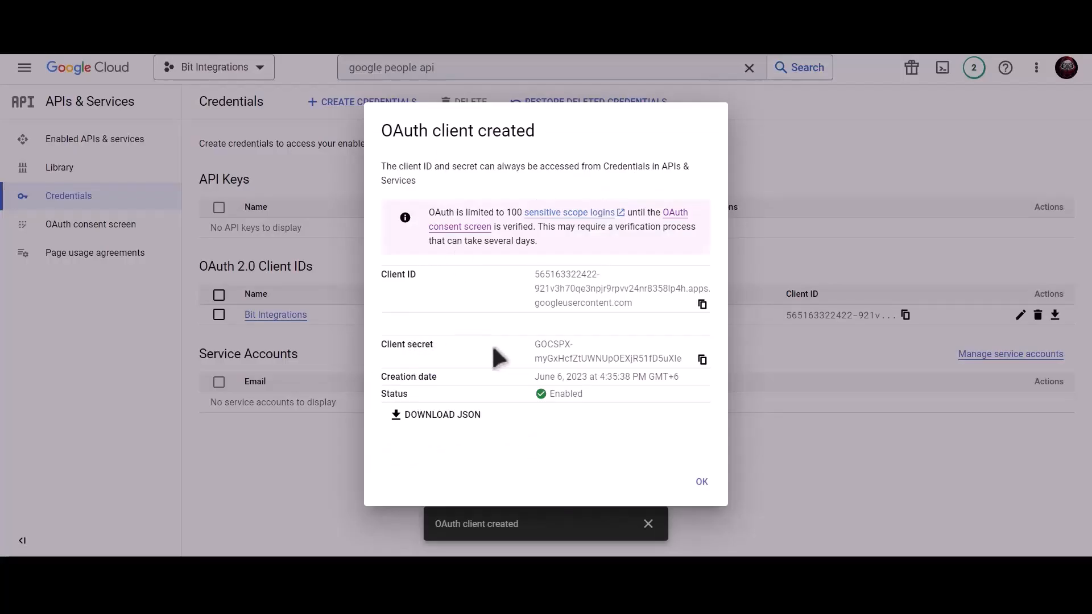
left_click(703, 362)
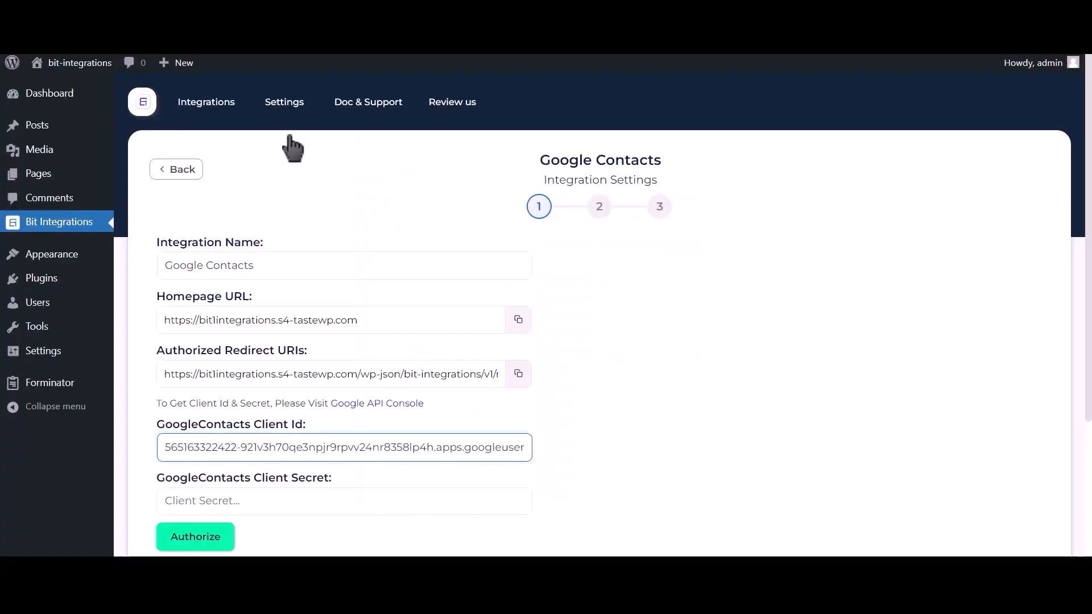
left_click(245, 500)
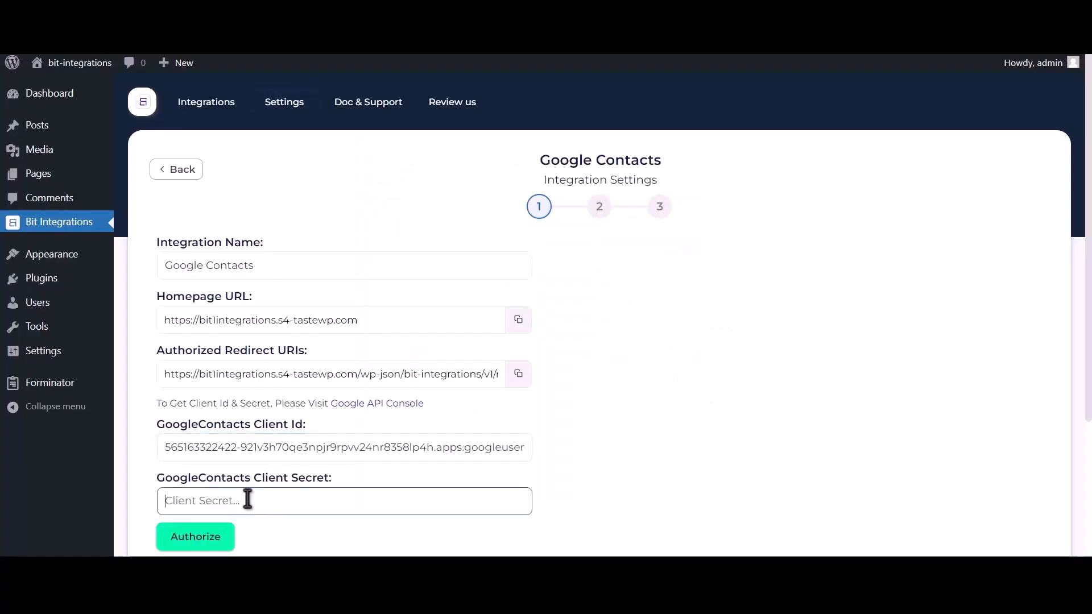
left_click(214, 540)
Pick the Google account, proceed past the unverified warning to s4-tastewp.com, and grant contacts access.
left_click(162, 153)
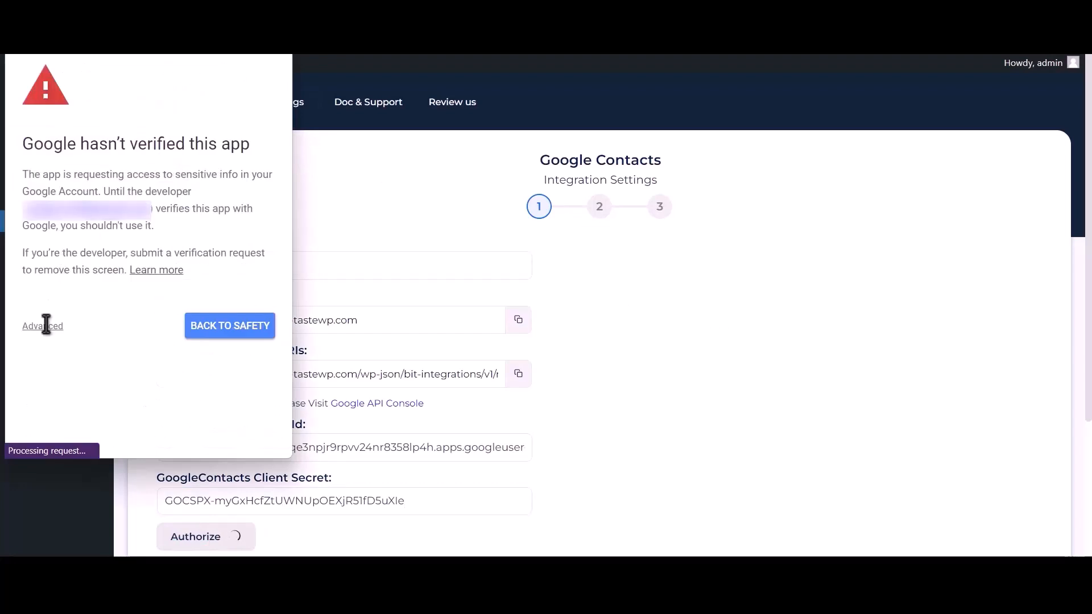
left_click(43, 326)
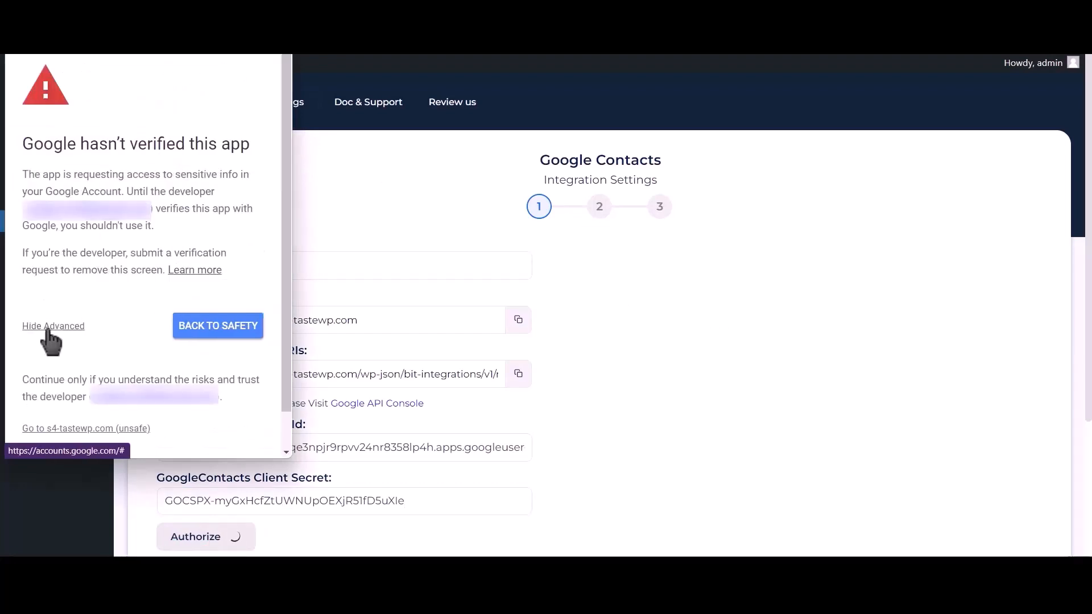
left_click(116, 430)
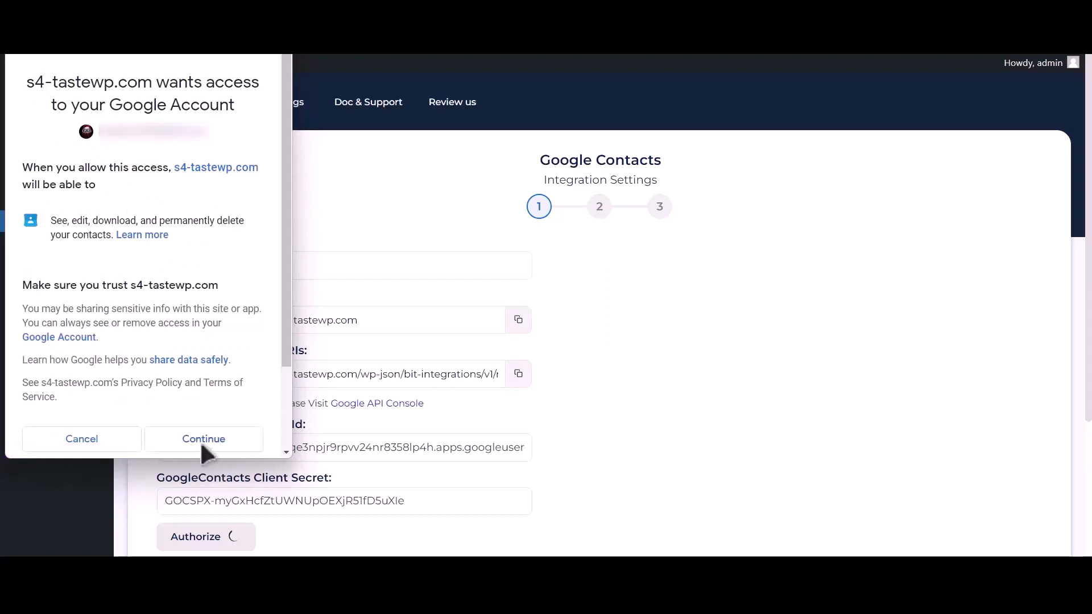
left_click(201, 442)
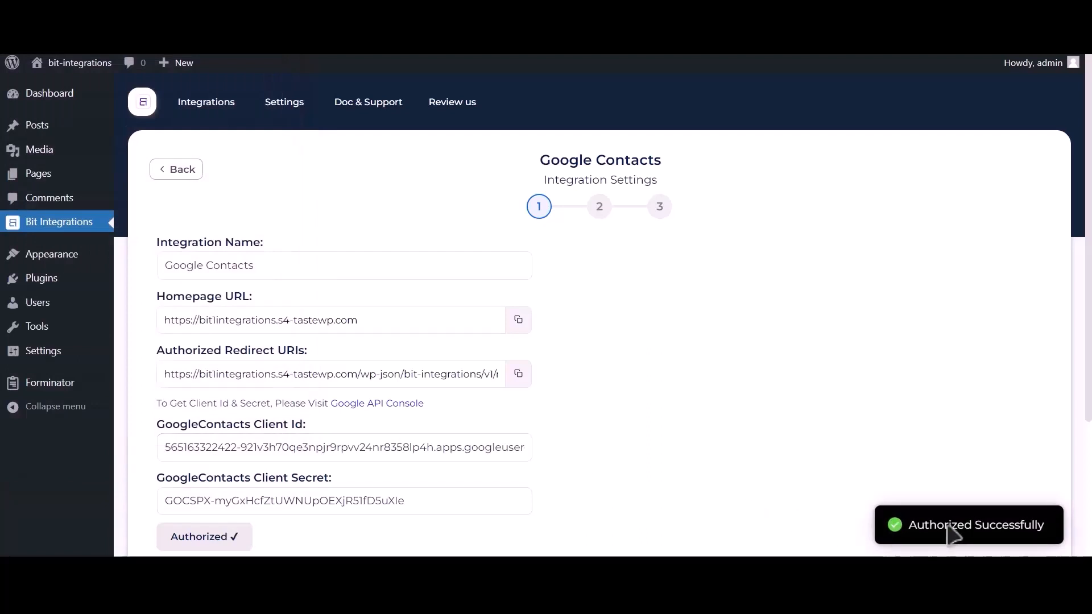
Move on to field mapping and choose the Create a contact action.
left_click_drag(909, 524, 1044, 529)
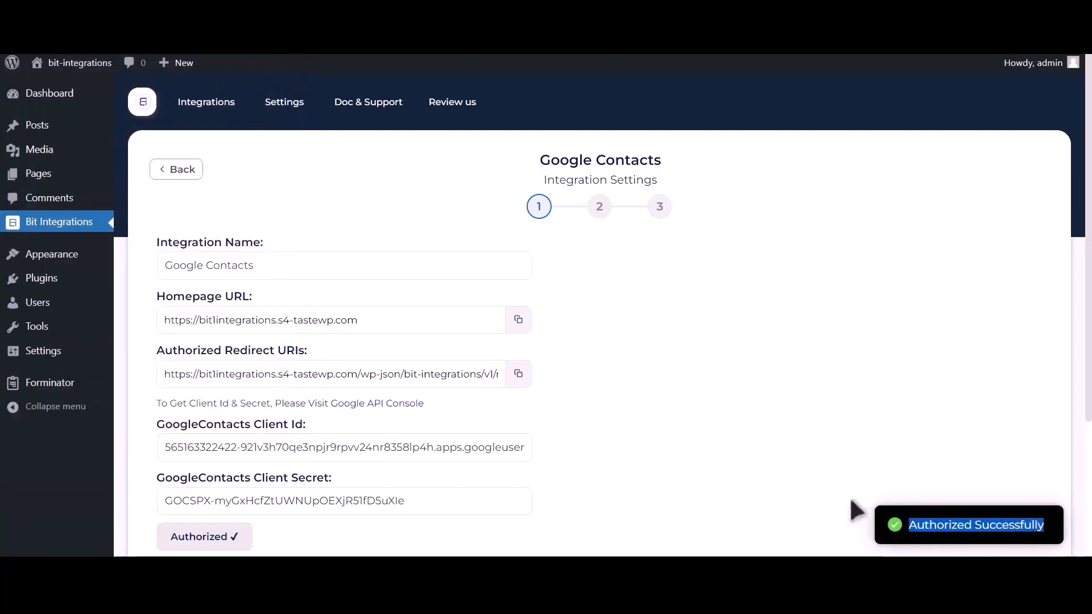
scroll(853, 512, "down", 3)
left_click(738, 419)
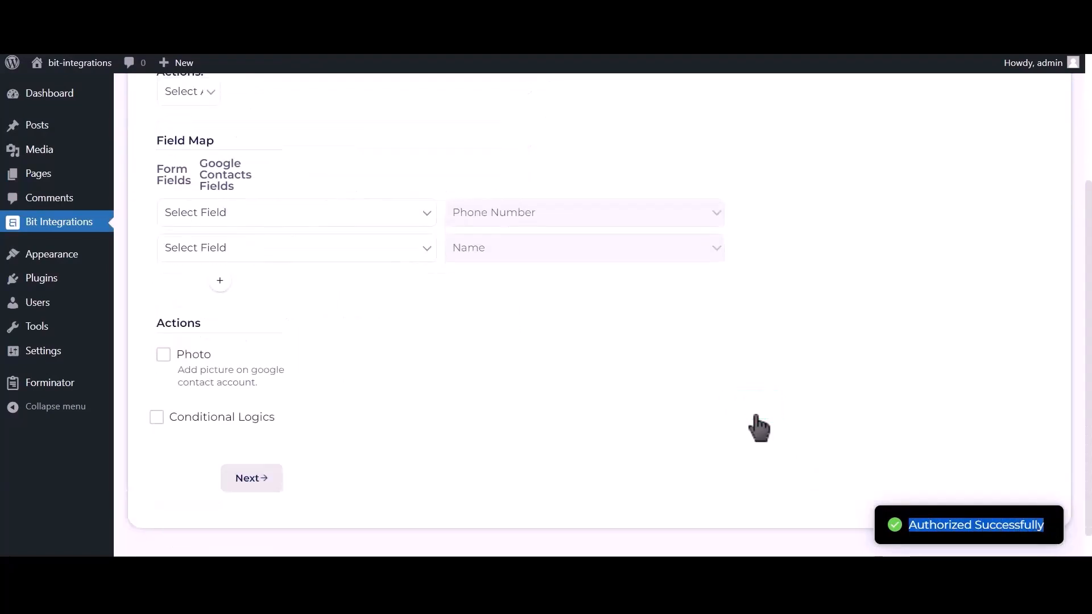
scroll(461, 307, "up", 2)
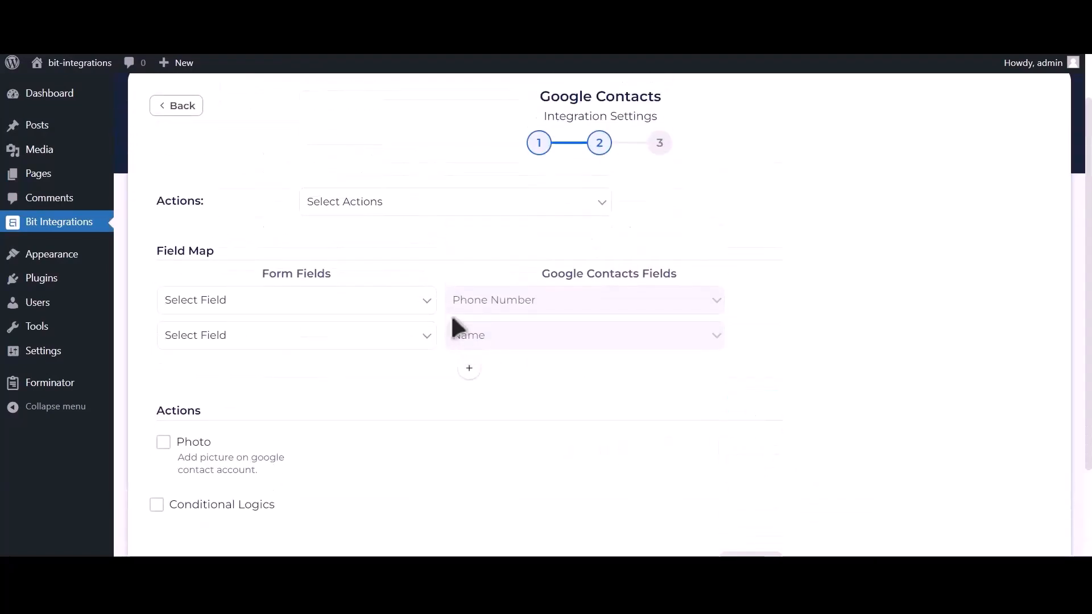
left_click(432, 210)
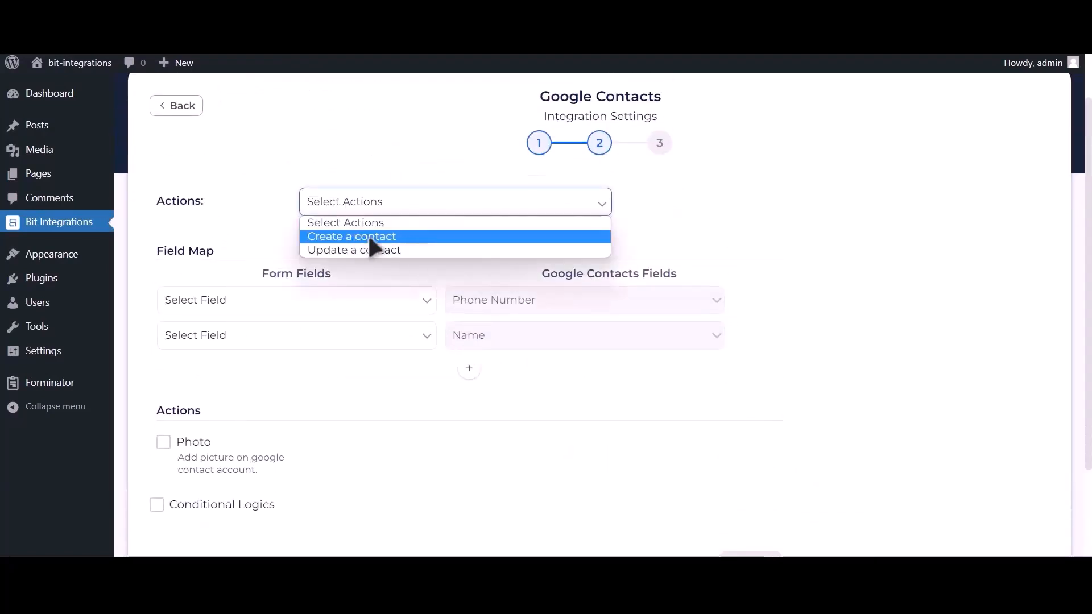
left_click(413, 235)
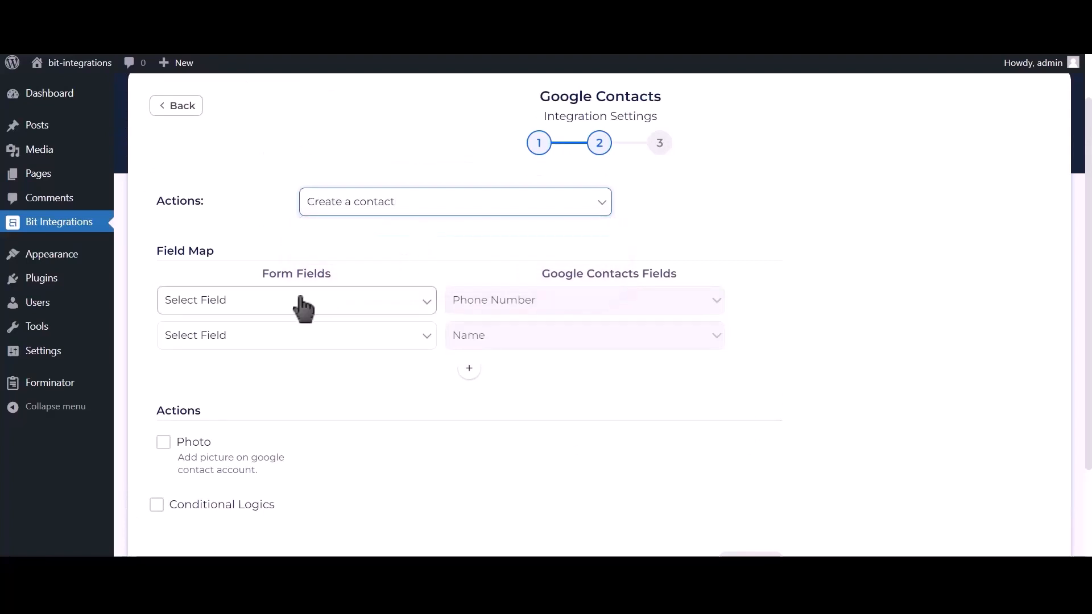
Map Phone Number-1 to Phone Number and Name-1 to Name.
left_click(277, 301)
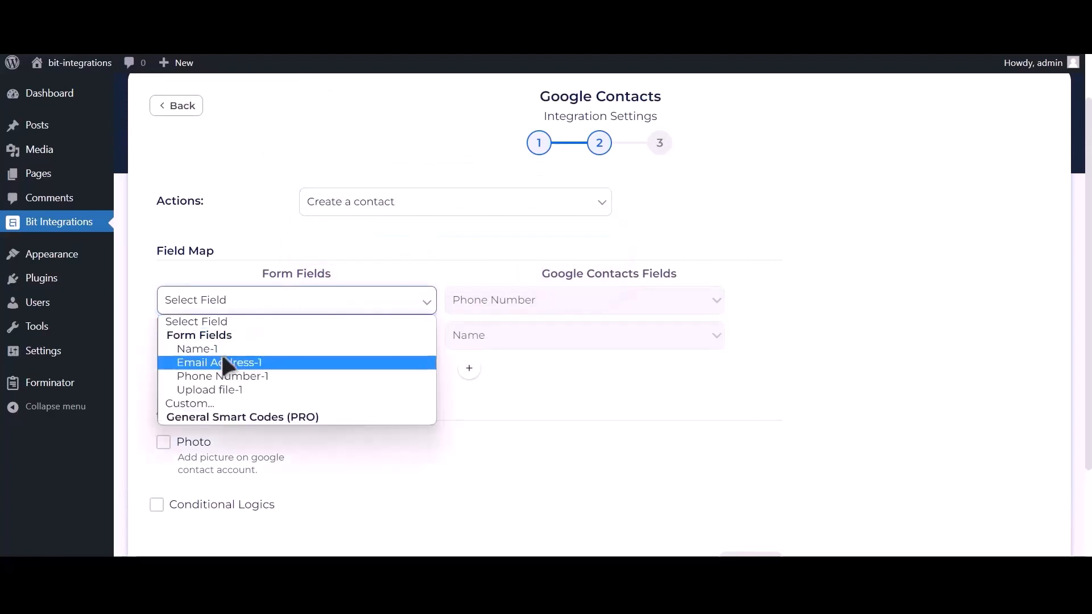
left_click(262, 376)
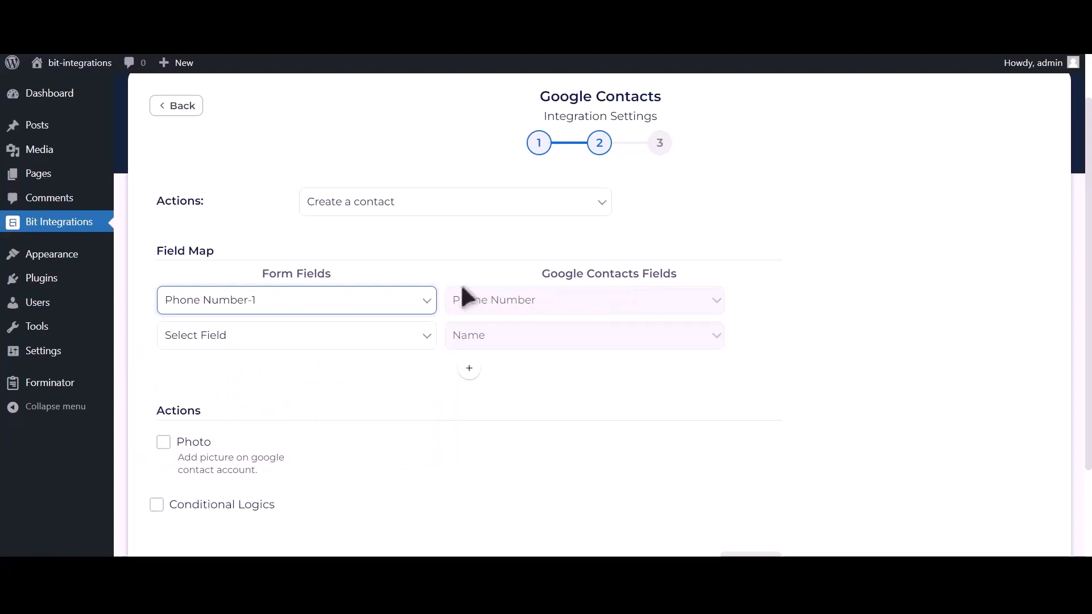
left_click(358, 336)
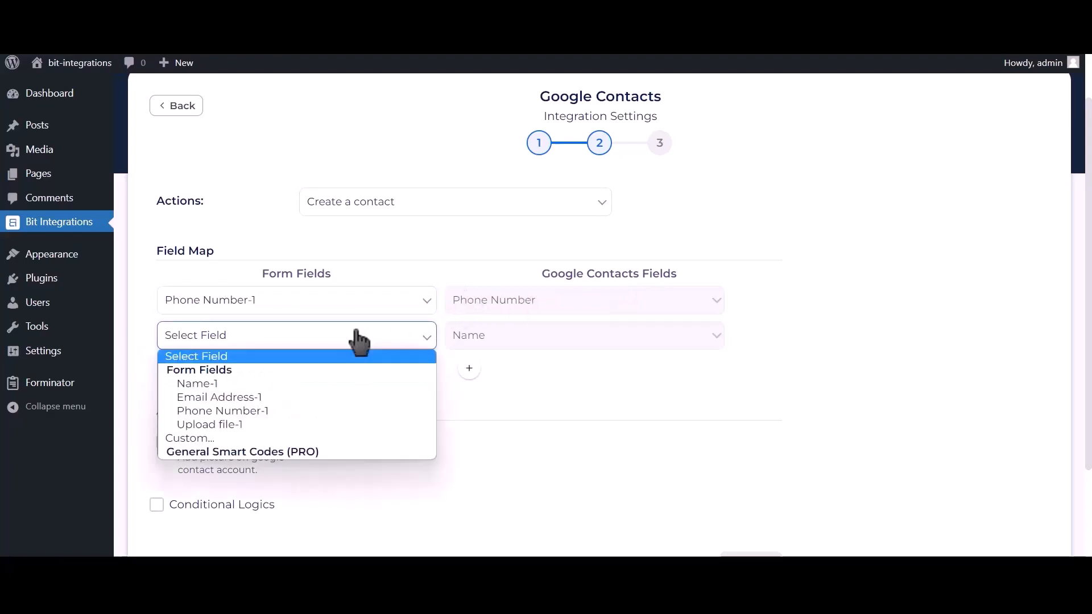
left_click(283, 382)
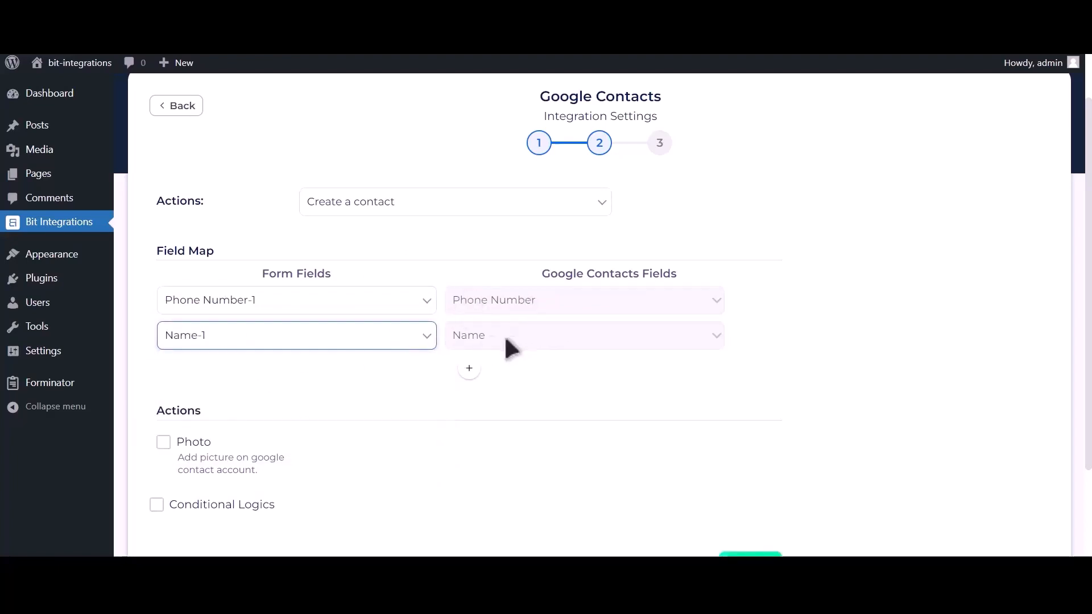
Add a mapping row linking Email Address-1 to the Google Contacts email field.
left_click(469, 369)
left_click(341, 373)
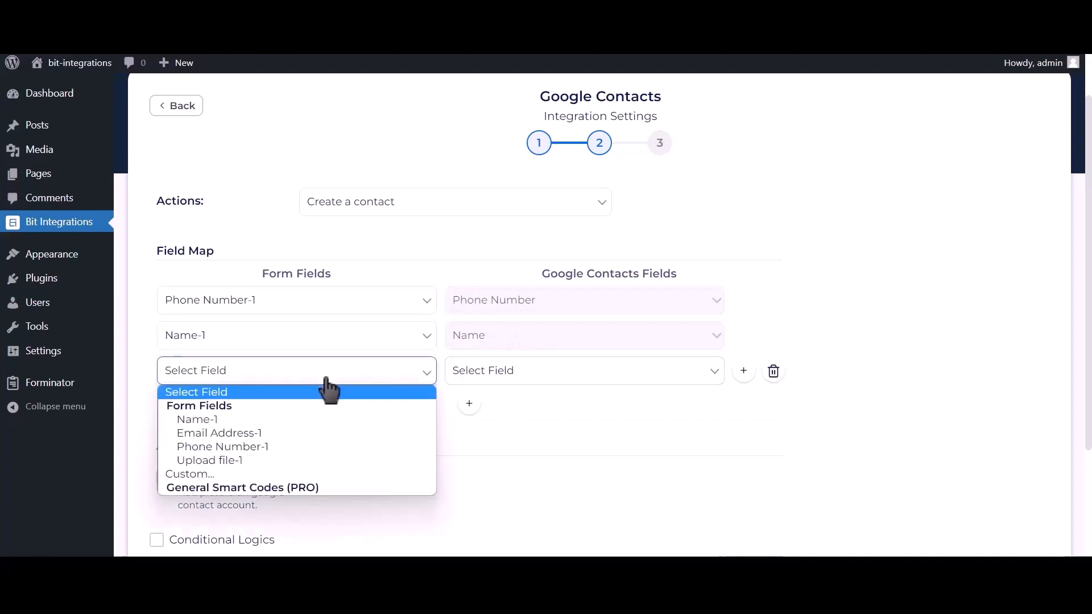
left_click(250, 435)
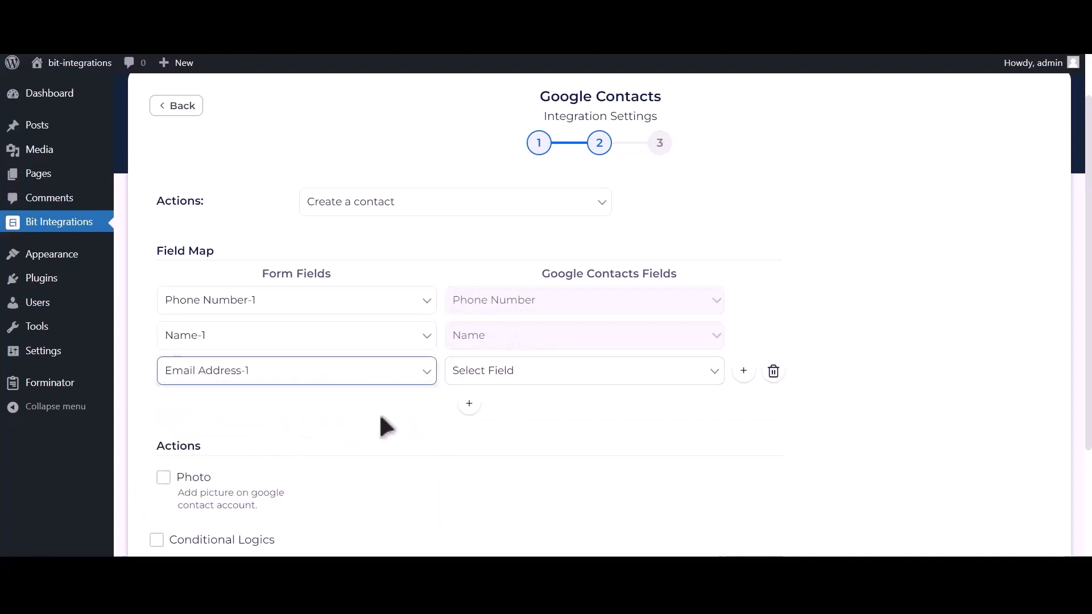
left_click(521, 378)
left_click(477, 472)
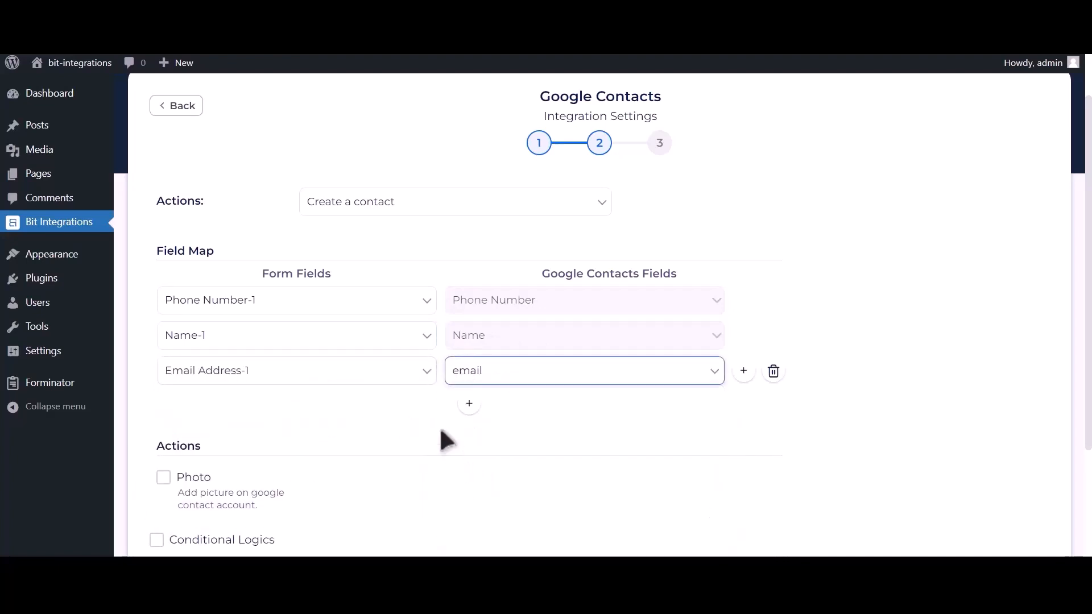
scroll(444, 439, "down", 2)
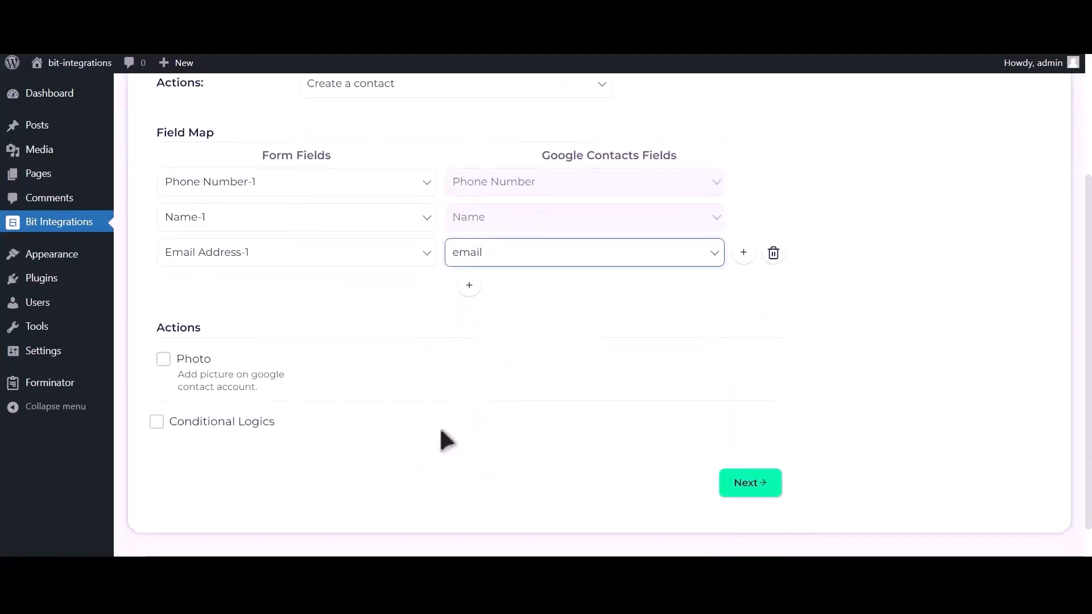
Enable the Photo action using Upload file-1 as the contact photo.
left_click(164, 359)
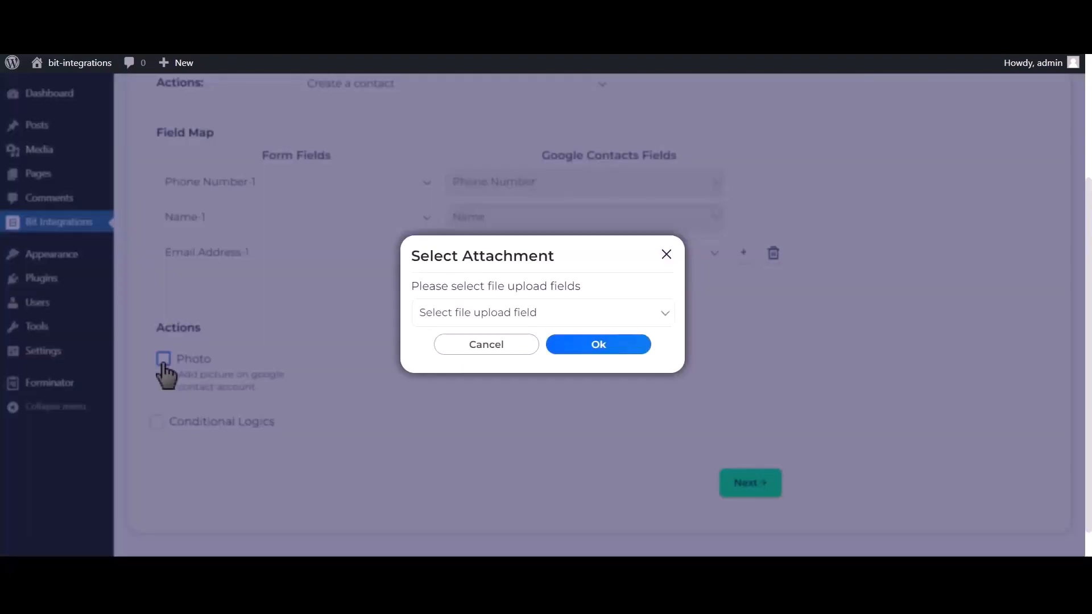
left_click(543, 313)
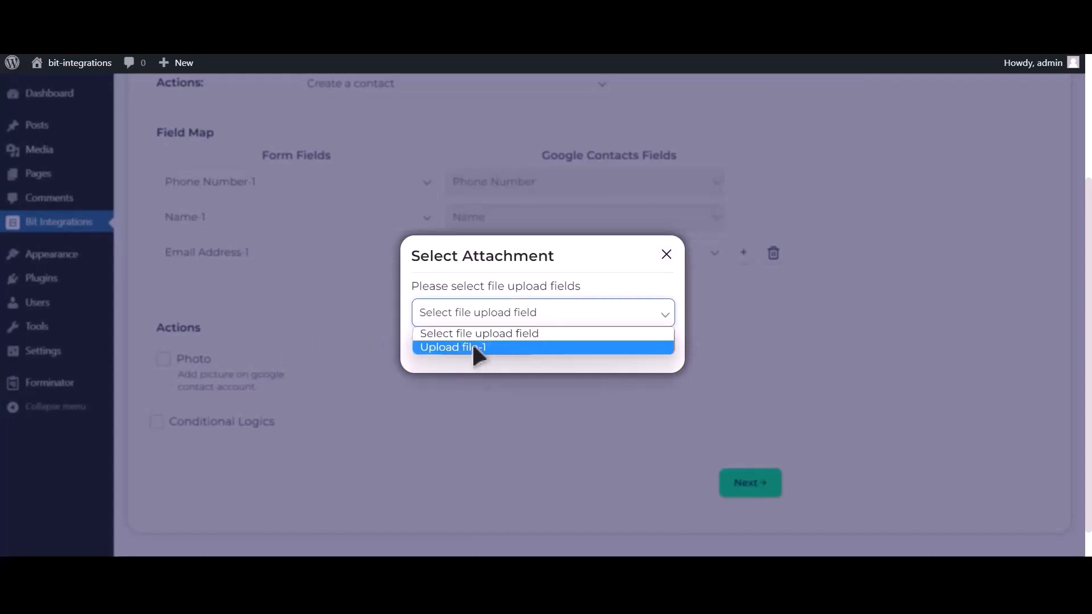
left_click(483, 347)
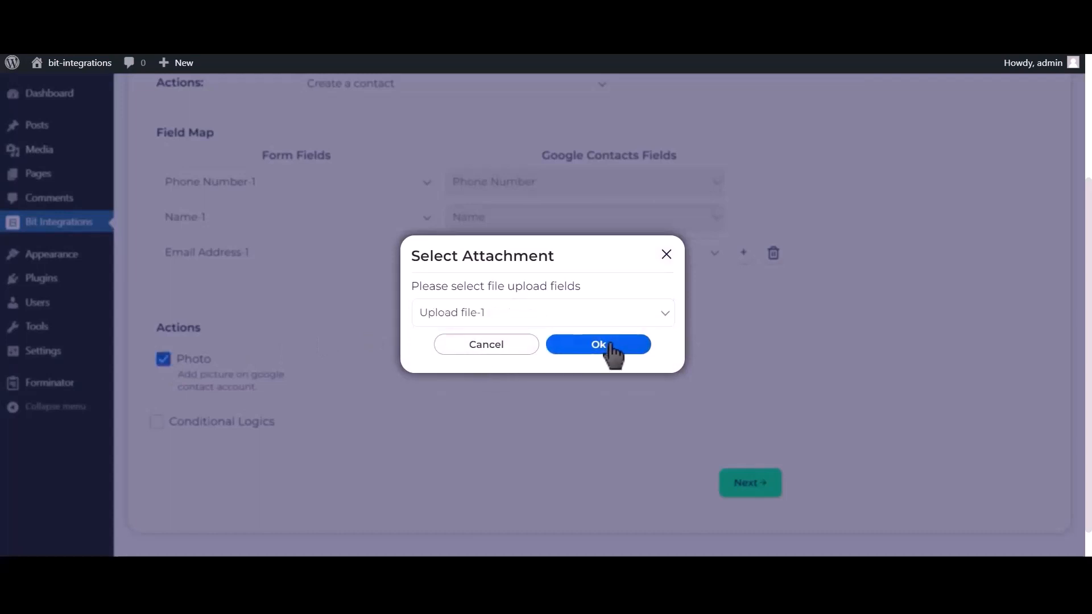
left_click(611, 352)
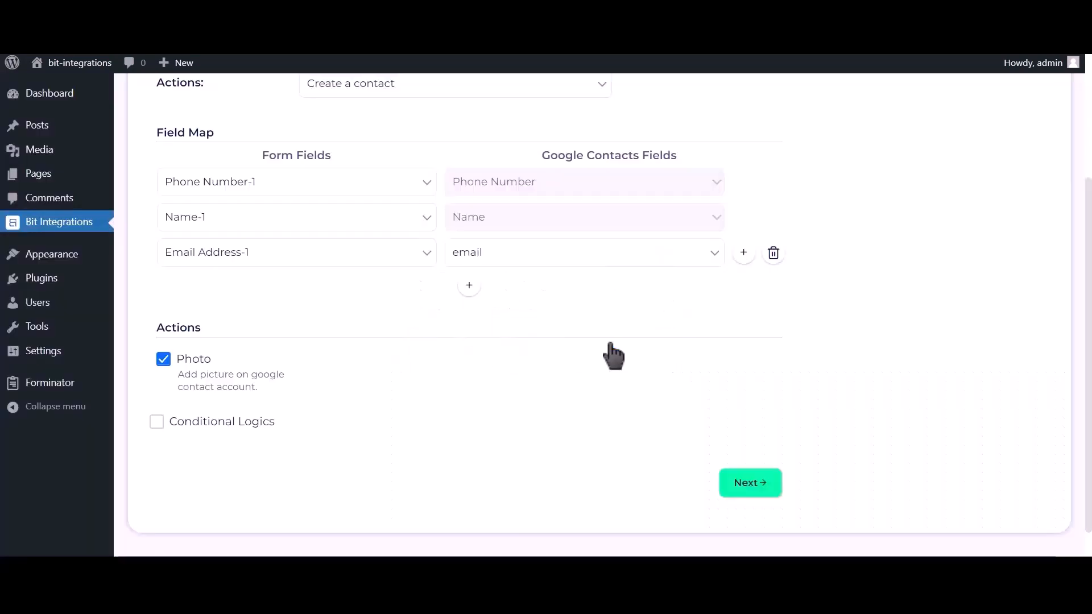
Leave Conditional Logics off and finish and save the integration.
left_click(236, 423)
scroll(239, 432, "down", 2)
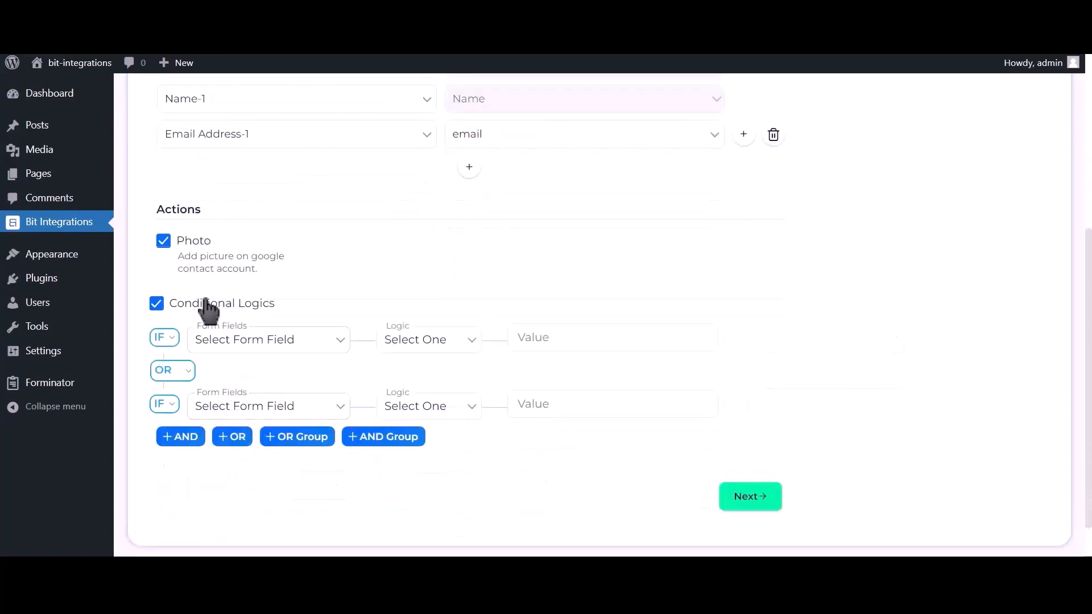
left_click(243, 311)
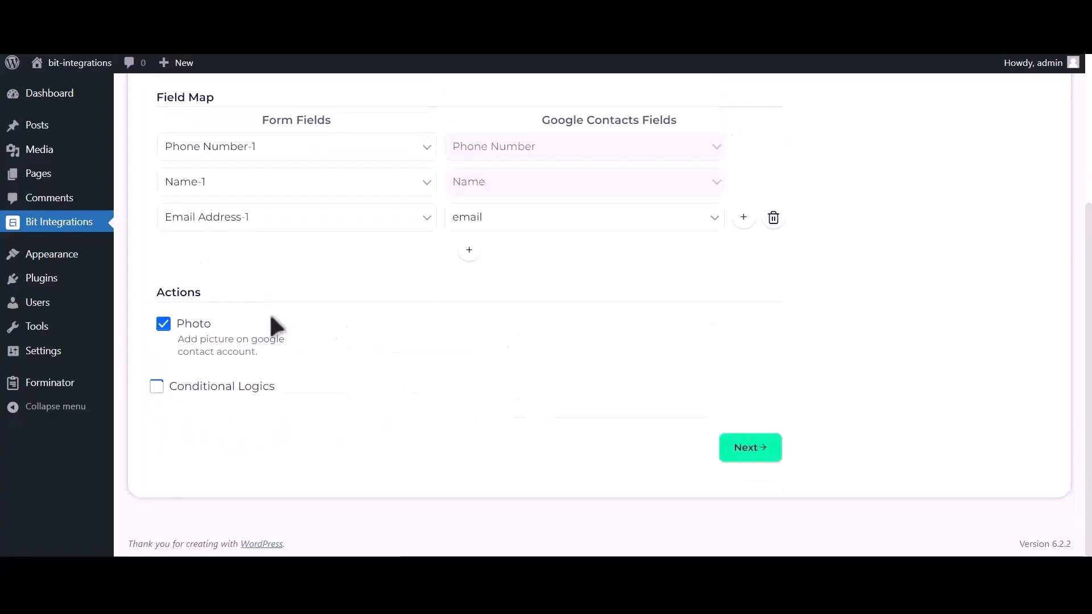
left_click(757, 454)
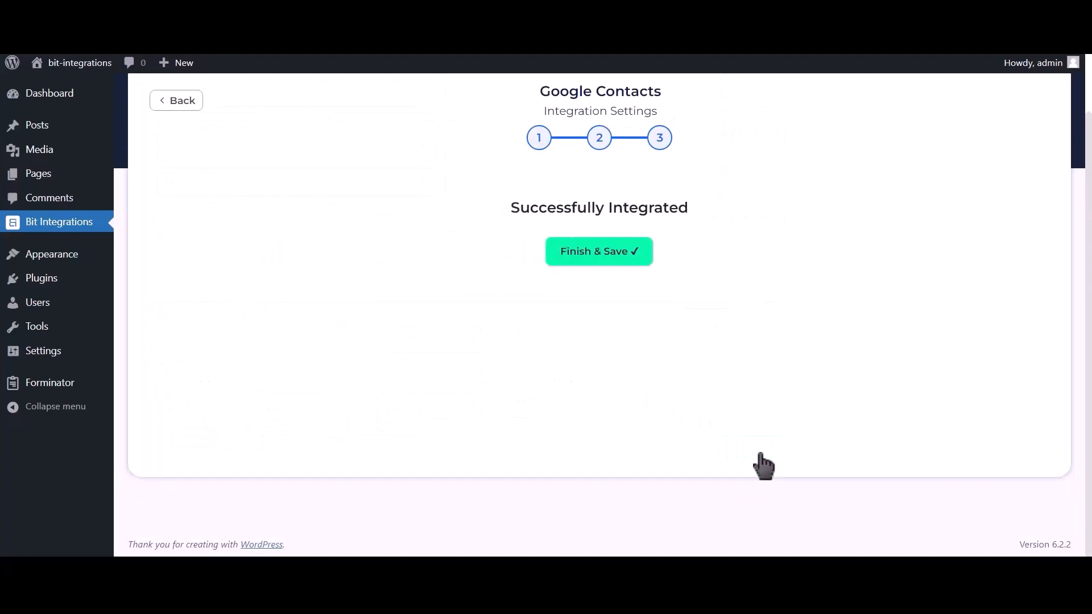
left_click(608, 271)
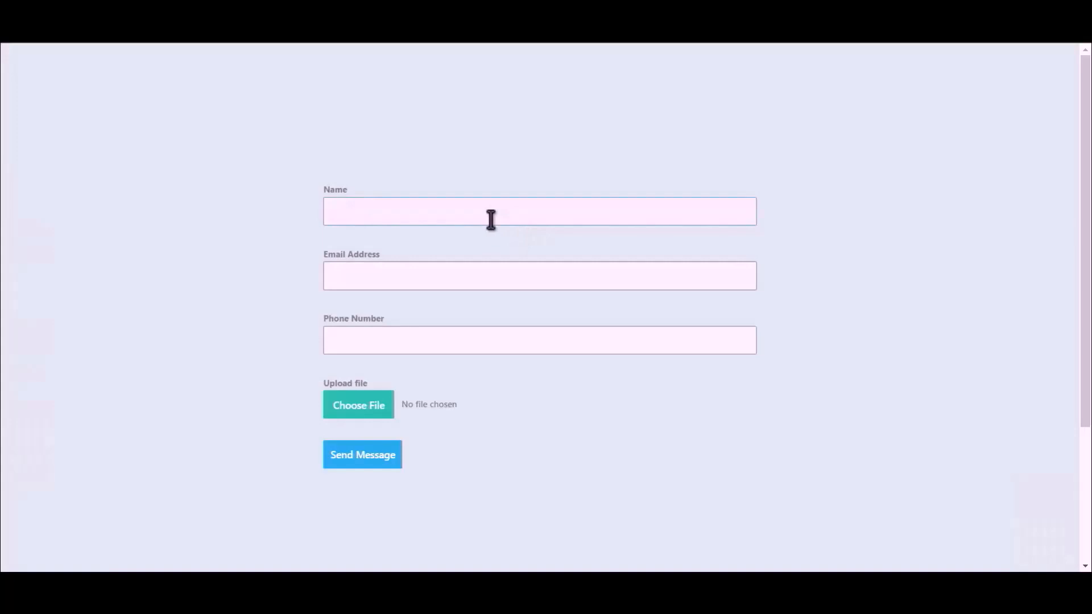
Fill the form with name 'Bit Integrations', an e-mail address and a phone number.
type("Bit Integrations")
left_click(529, 273)
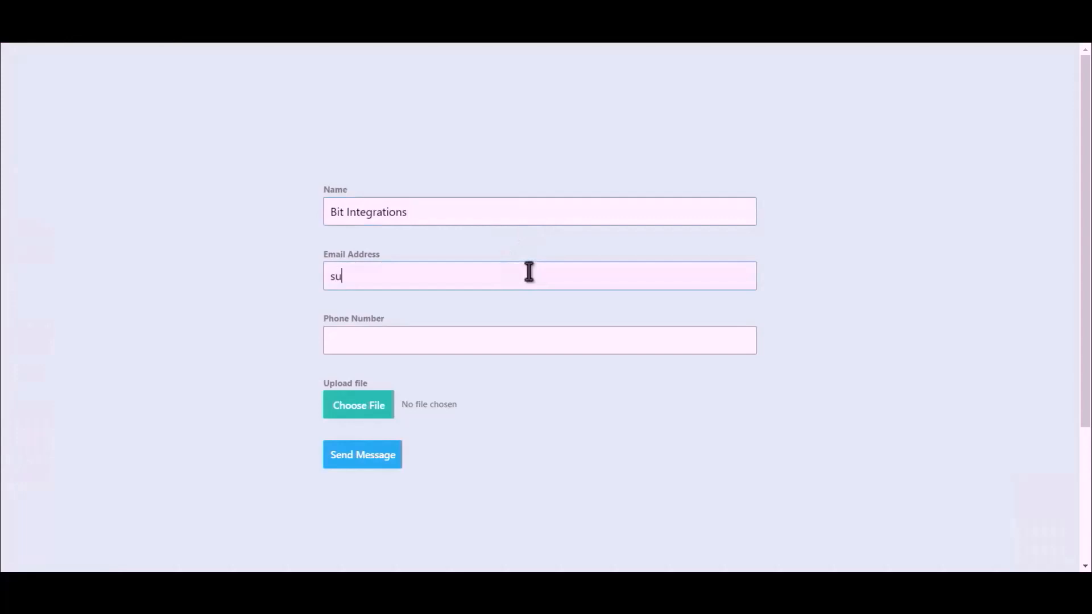
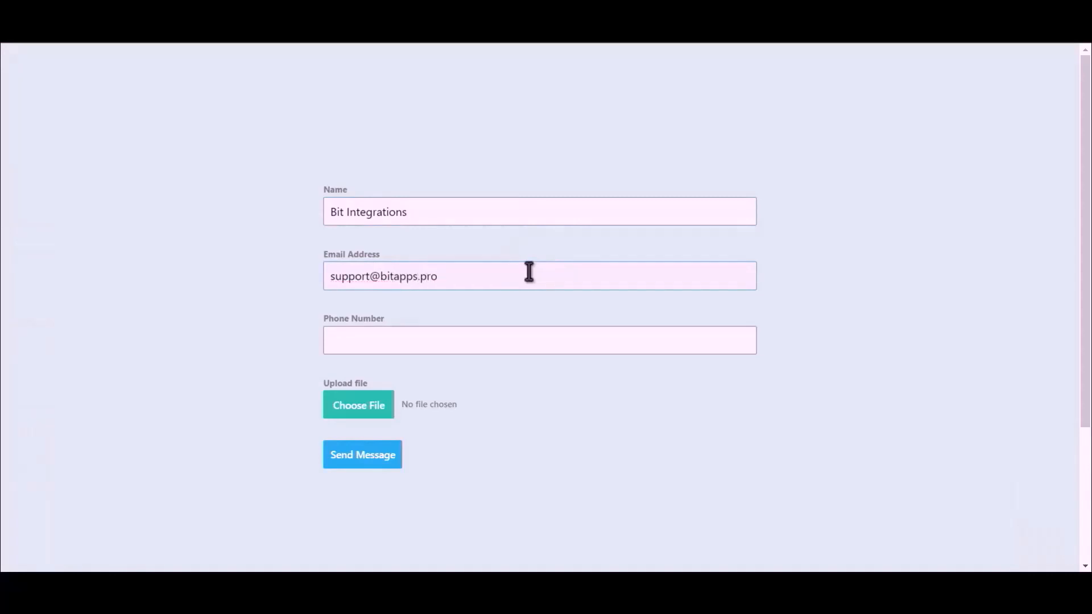
left_click(477, 344)
type("444555666")
Attach Bit Integrations.png and send the test message.
left_click(339, 414)
double_click(153, 123)
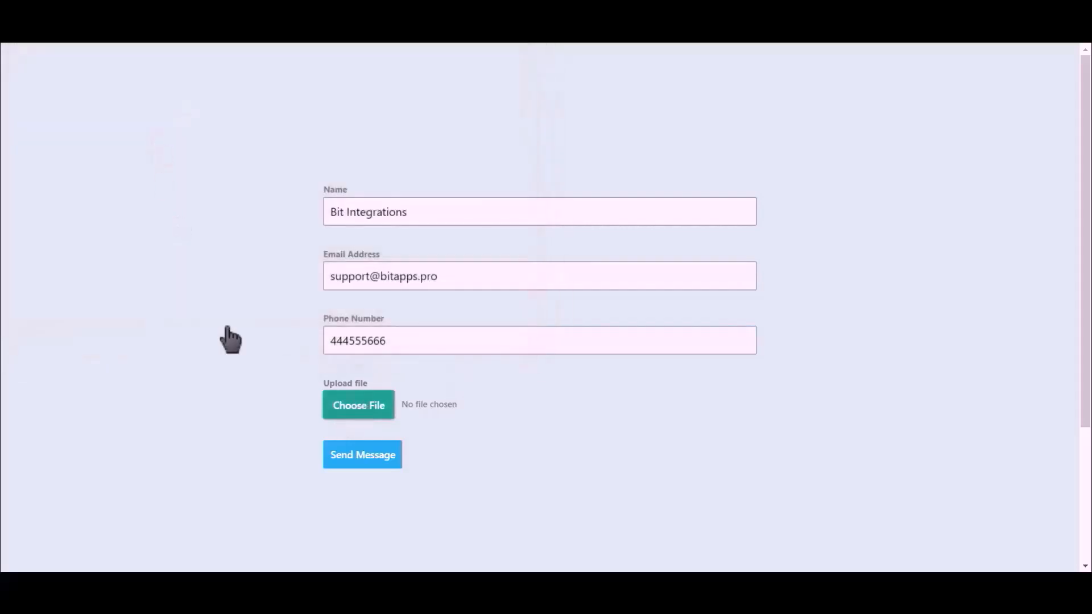
left_click(364, 454)
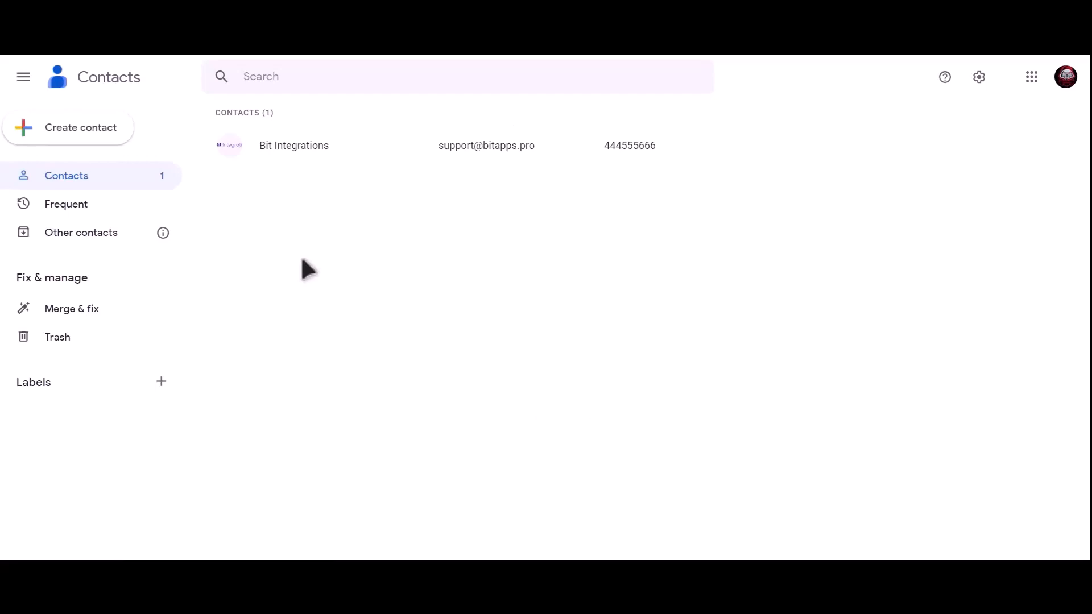
Open the Bit Integrations contact from the Google Contacts list to view its details.
left_click(340, 147)
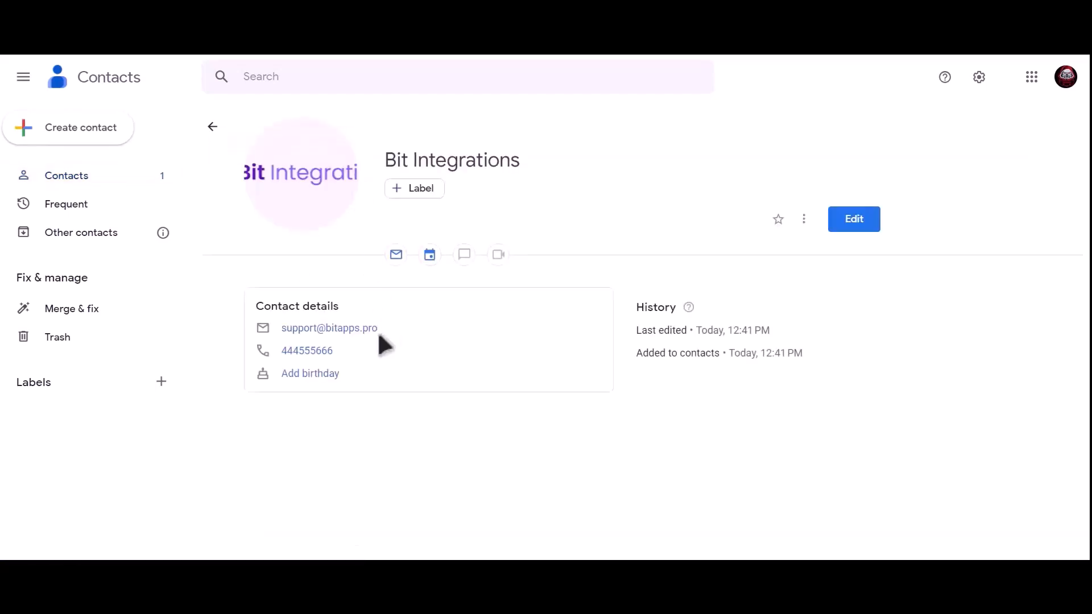